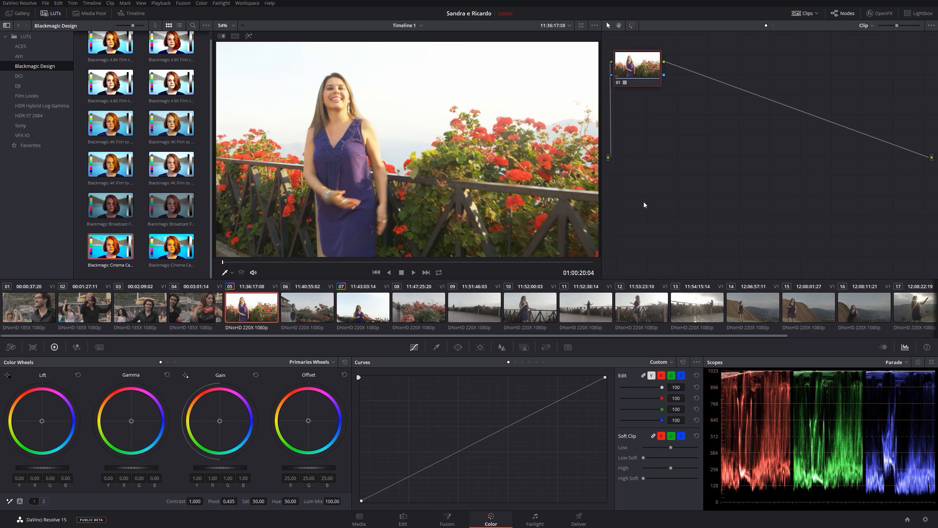
# - Reposition node 01 in the node graph, hide the LUT browser and widen the node graph area
pyautogui.moveTo(629, 54); pyautogui.dragTo(643, 98)
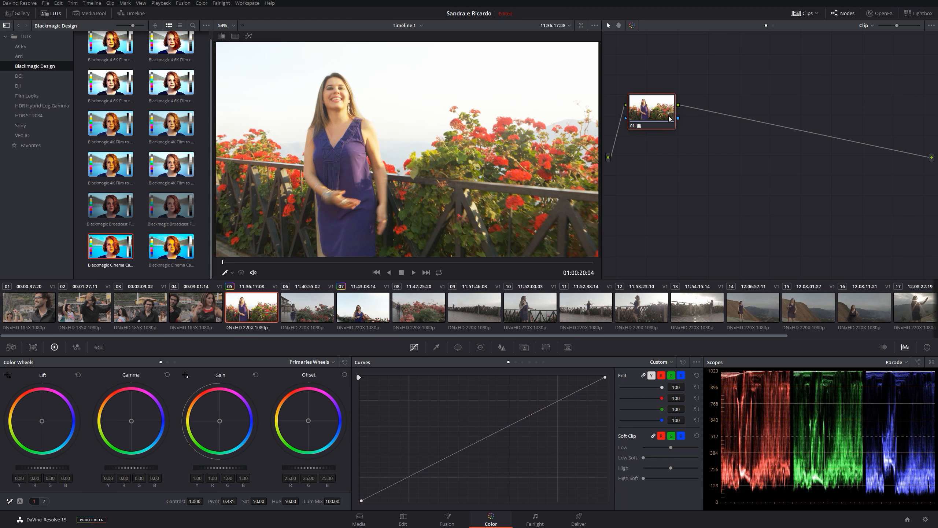
pyautogui.moveTo(658, 106); pyautogui.dragTo(660, 99)
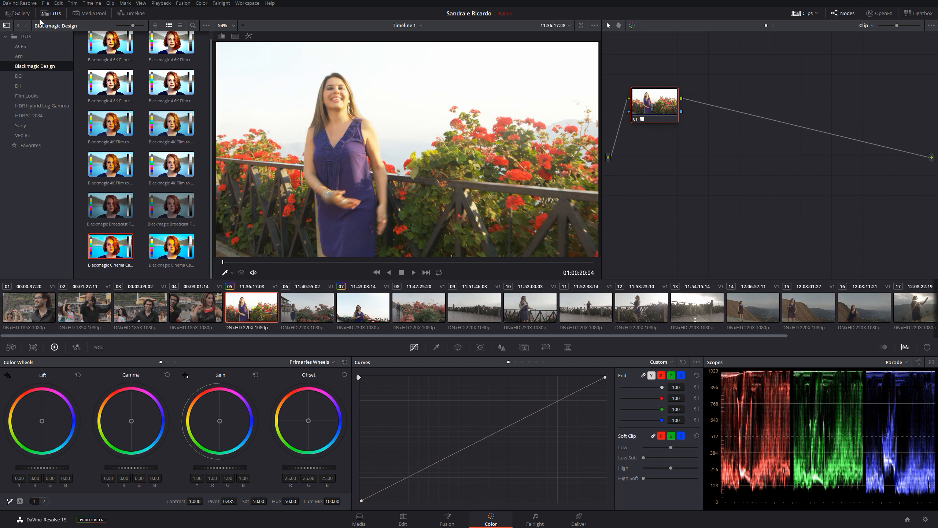
pyautogui.click(51, 13)
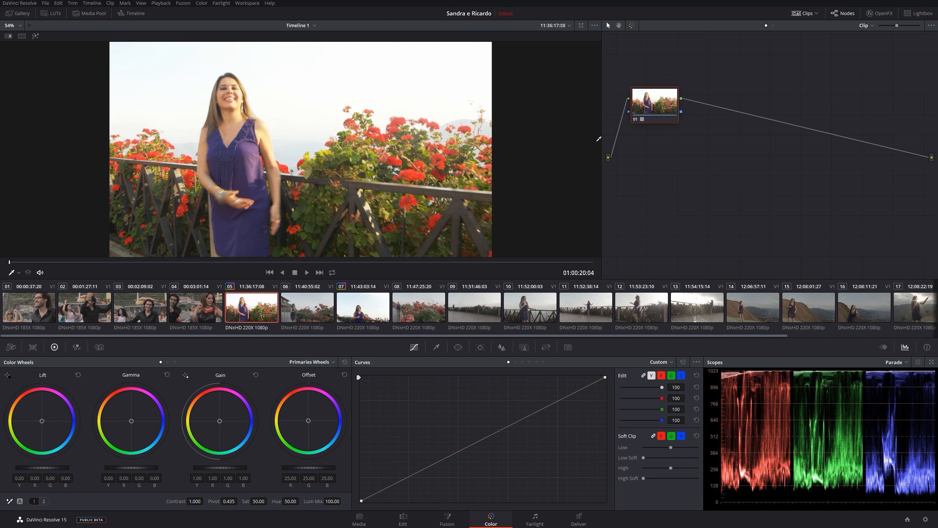
pyautogui.moveTo(601, 140); pyautogui.dragTo(496, 132)
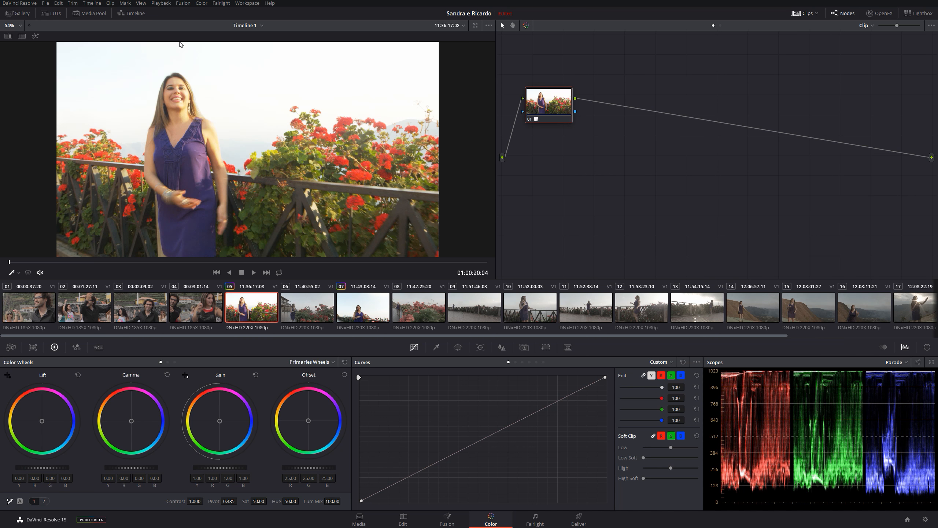
# - Add a Splitter Combiner node after node 01 to split the clip into its separate color channels
pyautogui.click(202, 3)
pyautogui.moveTo(210, 13)
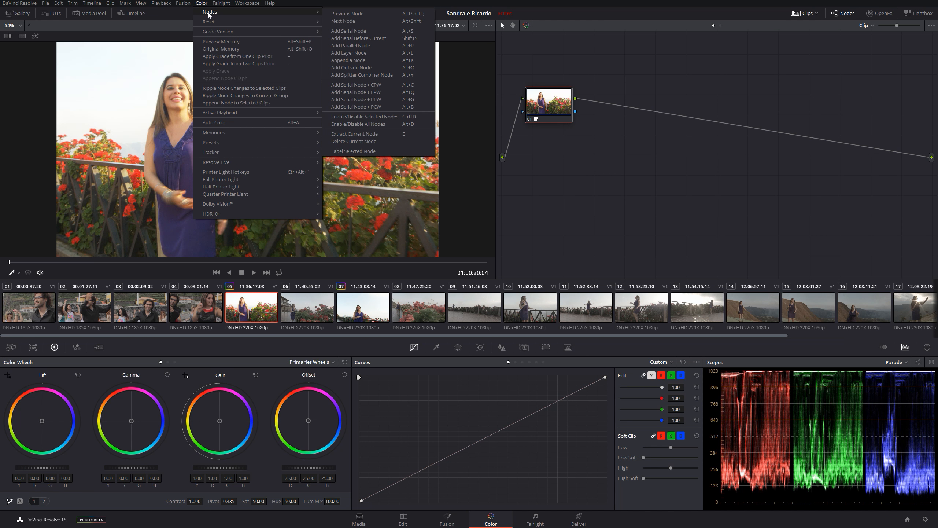
pyautogui.click(392, 75)
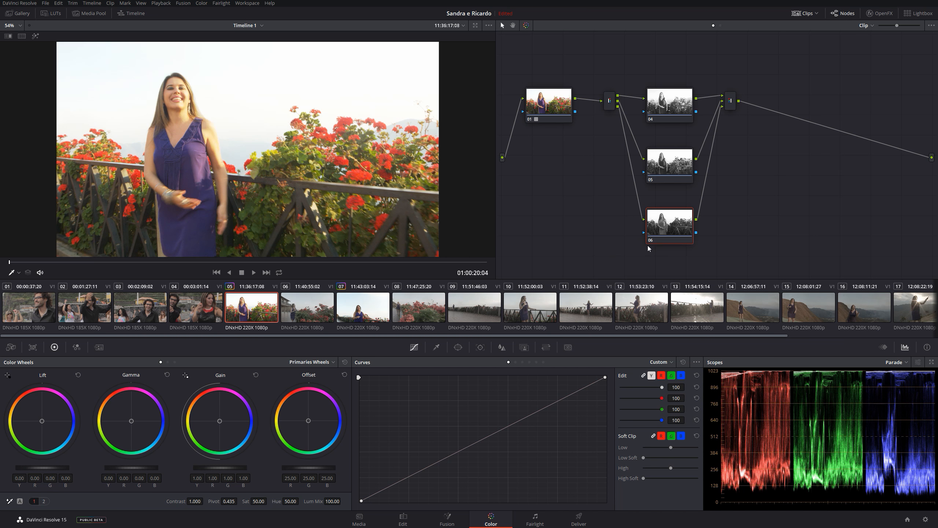
# - Arrange the splitter and combiner symmetrically on either side of channel nodes 04, 05 and 06
pyautogui.moveTo(610, 101); pyautogui.dragTo(602, 97)
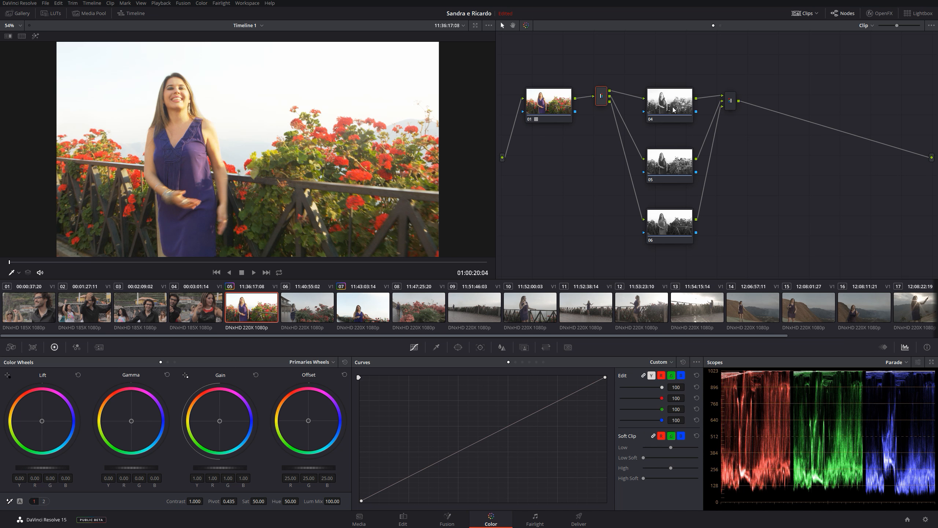
pyautogui.click(676, 213)
pyautogui.click(663, 108)
pyautogui.click(668, 159)
pyautogui.click(666, 237)
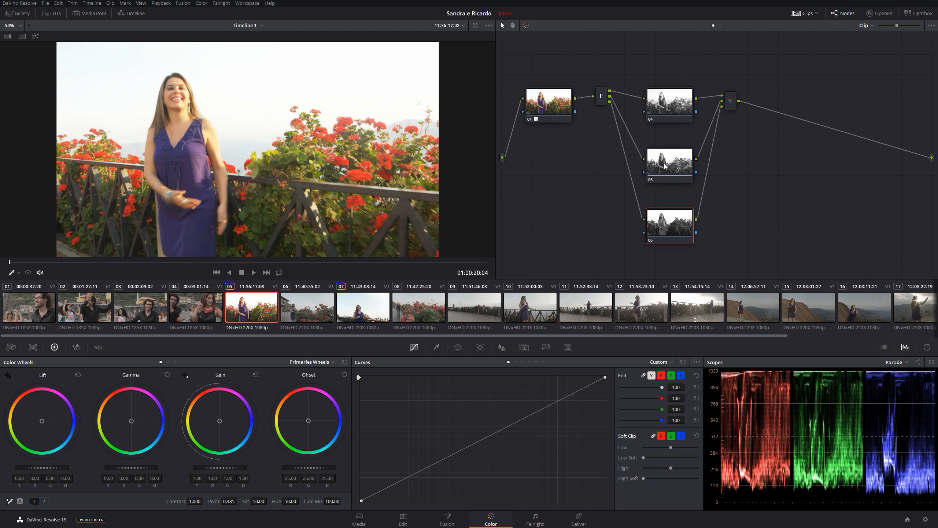
pyautogui.moveTo(733, 96); pyautogui.dragTo(745, 94)
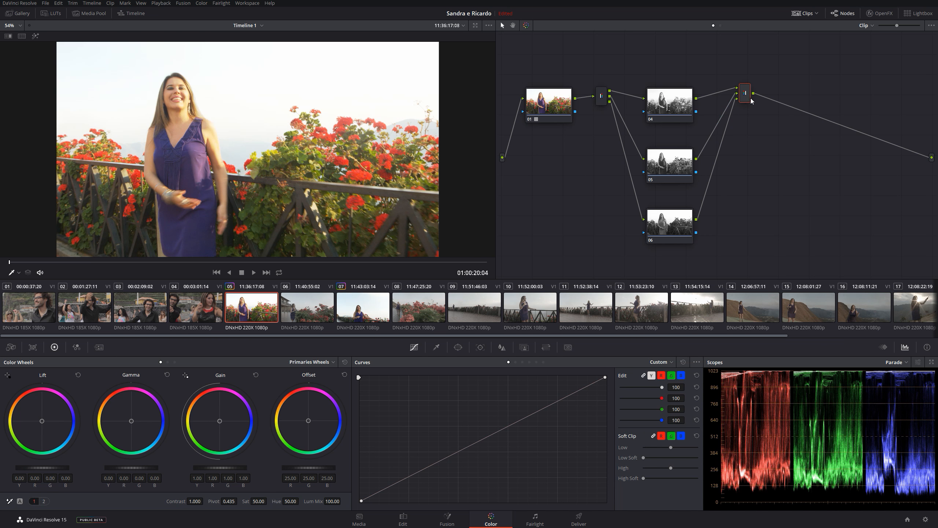
pyautogui.moveTo(750, 100); pyautogui.dragTo(743, 100)
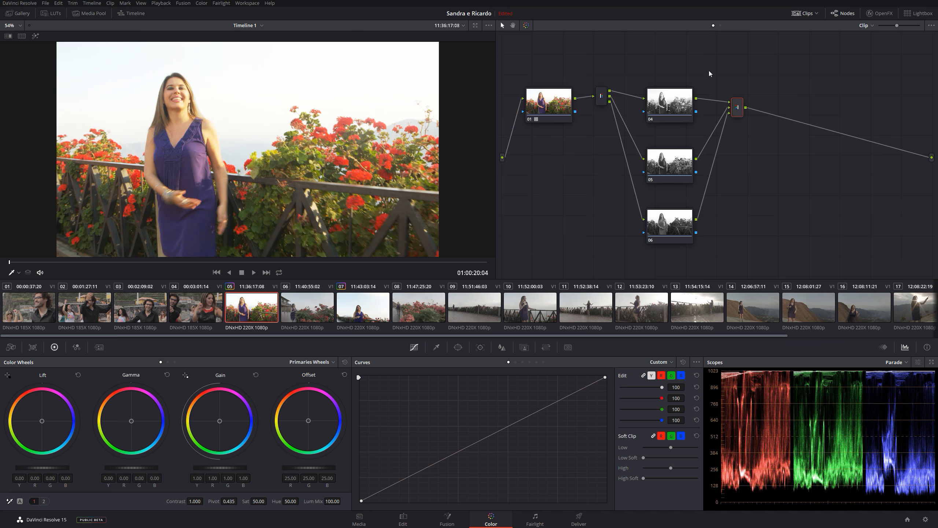
pyautogui.moveTo(735, 109); pyautogui.dragTo(748, 117)
pyautogui.moveTo(602, 97); pyautogui.dragTo(601, 116)
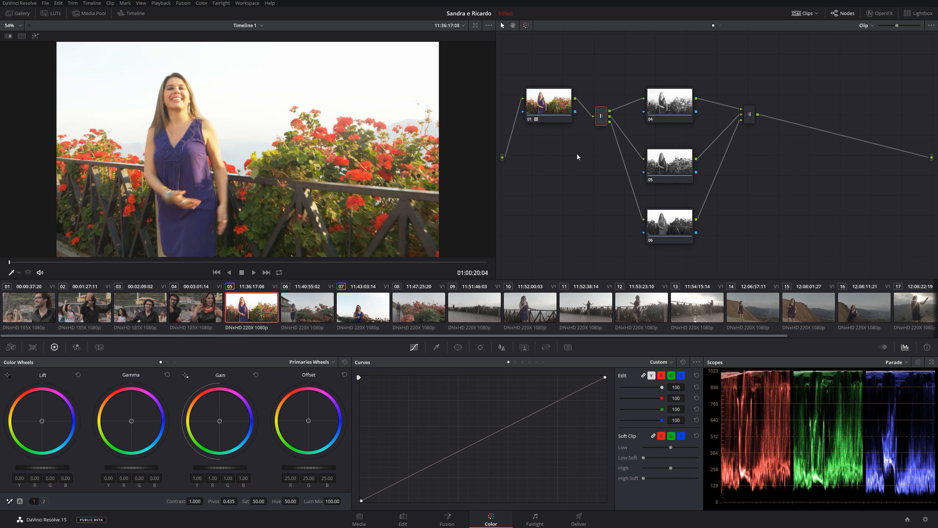
# - Show the RGB Mixer and stack channel nodes 04, 05 and 06 closer together between the splitter and combiner
pyautogui.click(654, 121)
pyautogui.click(76, 348)
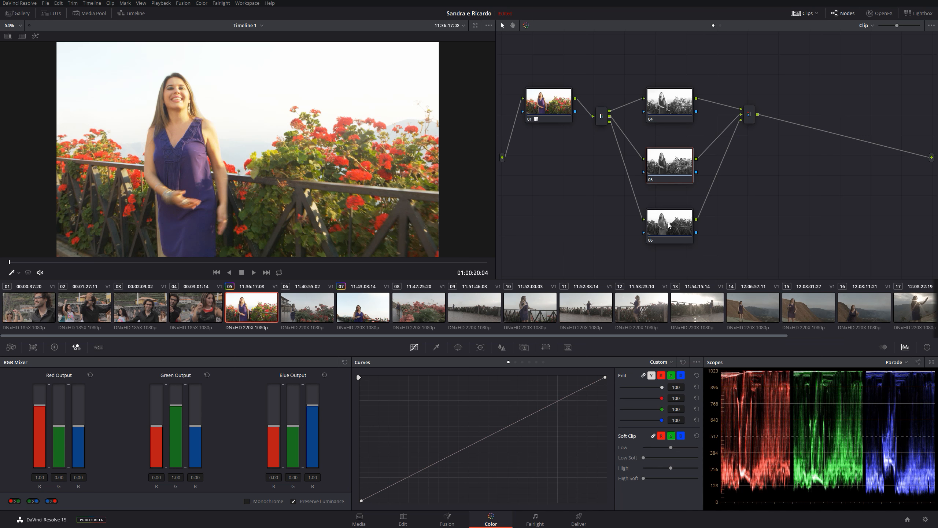
pyautogui.click(658, 159)
pyautogui.click(672, 232)
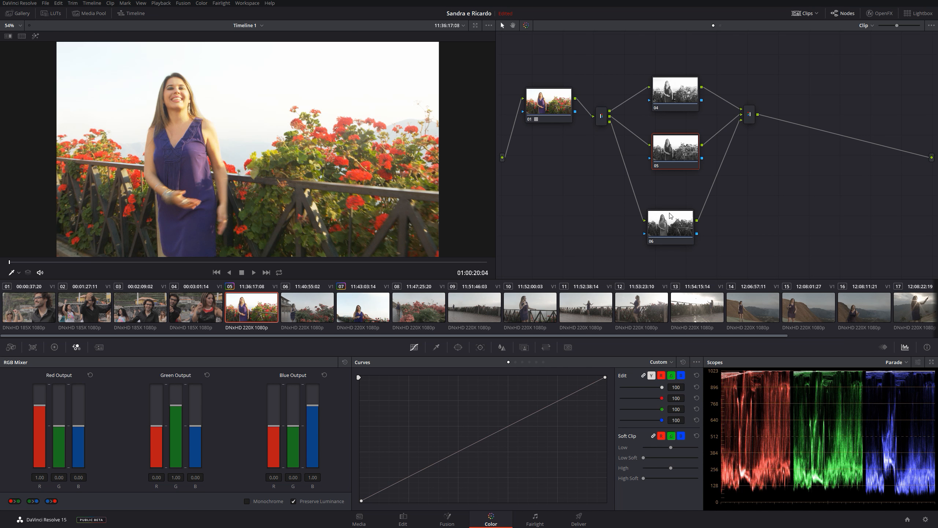
pyautogui.moveTo(669, 216); pyautogui.dragTo(679, 193)
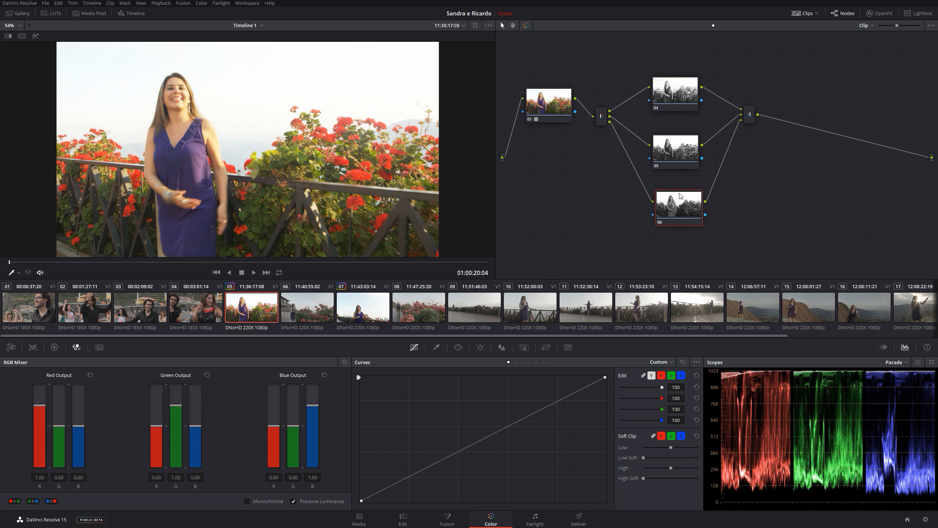
# - Preview channel nodes 04, 05 and 06 in turn with Highlight mode, then restore the normal color view
pyautogui.click(671, 94)
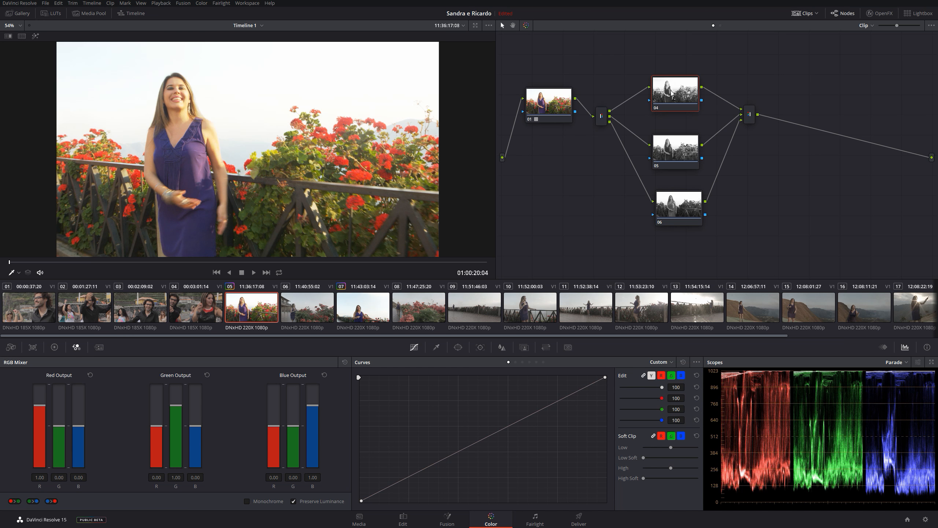
pyautogui.hotkey('shift', 'h')
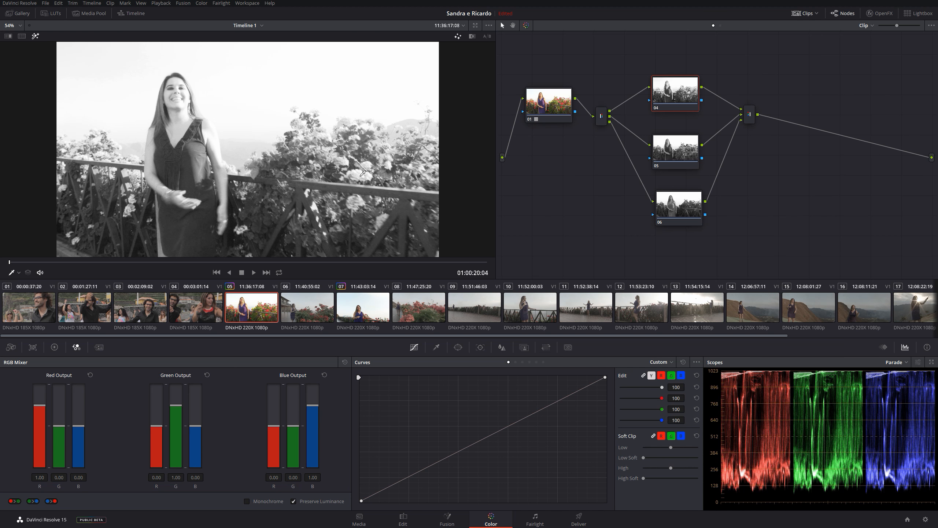
pyautogui.click(666, 151)
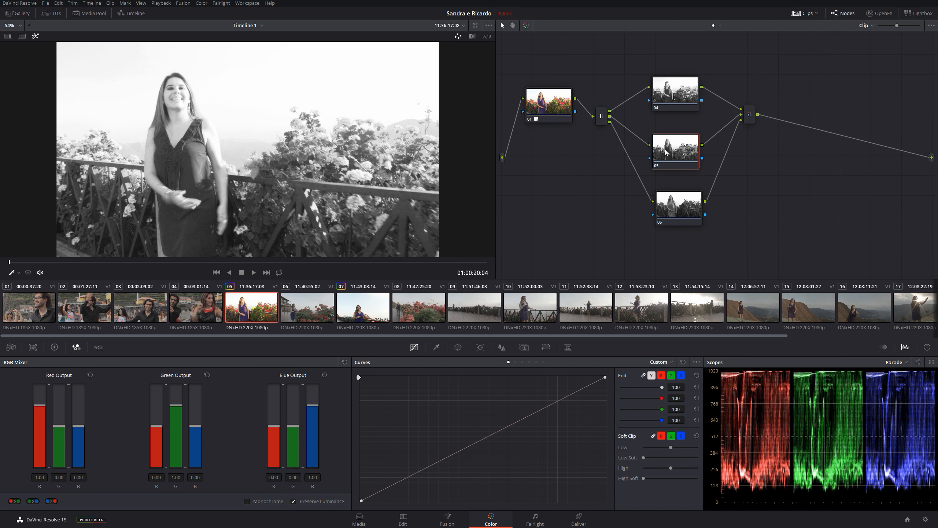
pyautogui.hotkey('shift', 'h')
pyautogui.hotkey('shift', 'h')
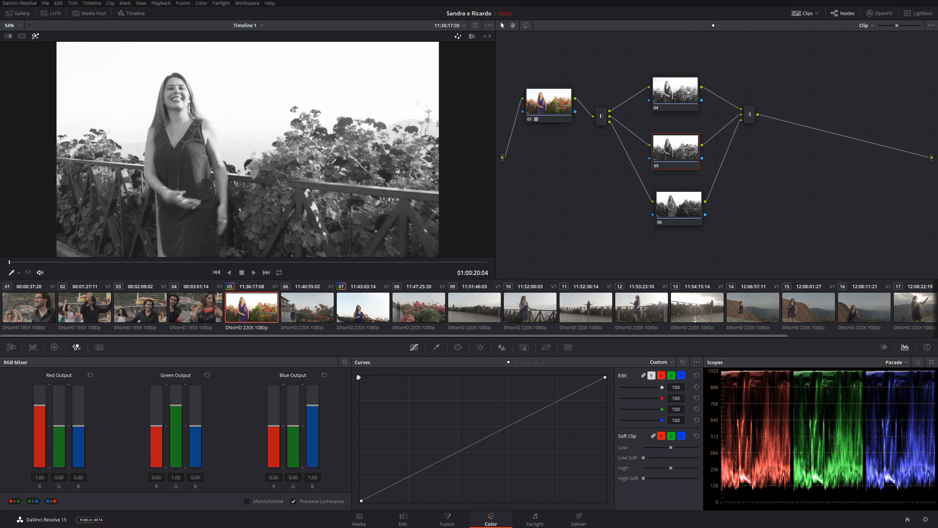
pyautogui.click(681, 210)
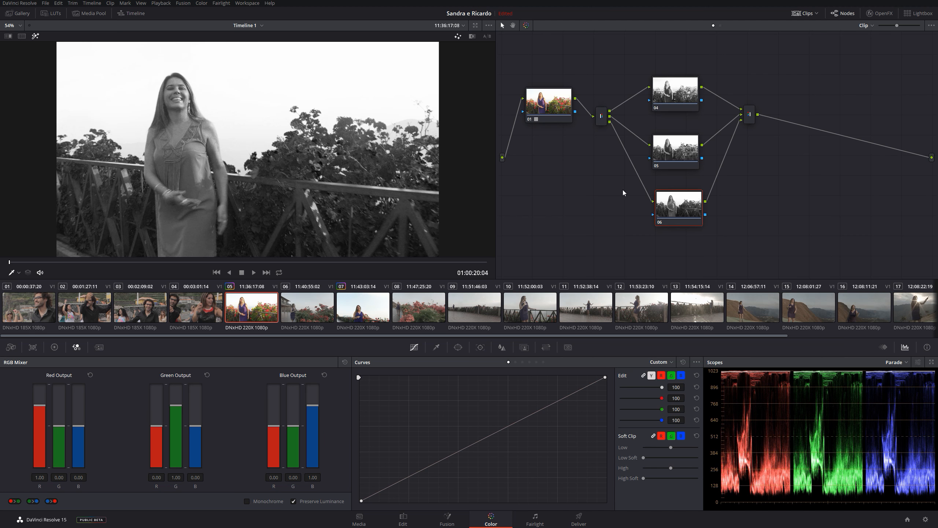
pyautogui.click(674, 161)
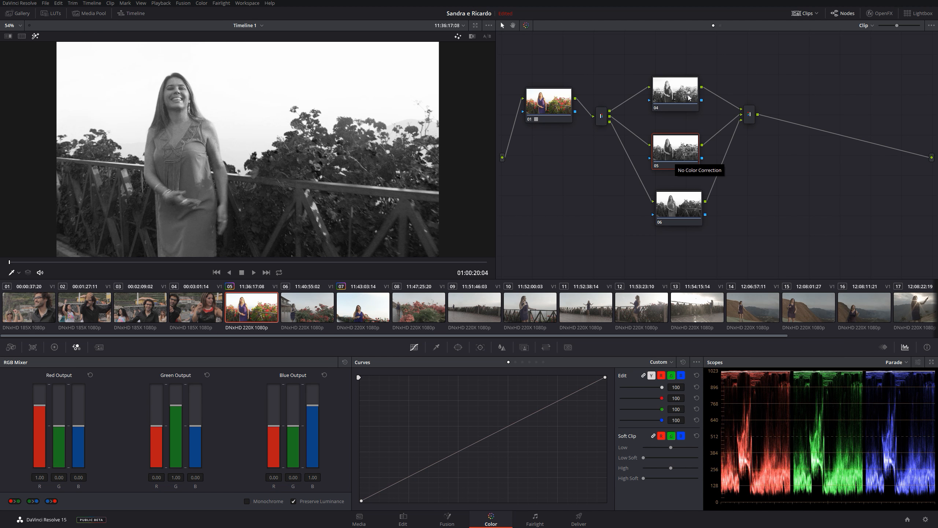
pyautogui.hotkey('shift', 'd')
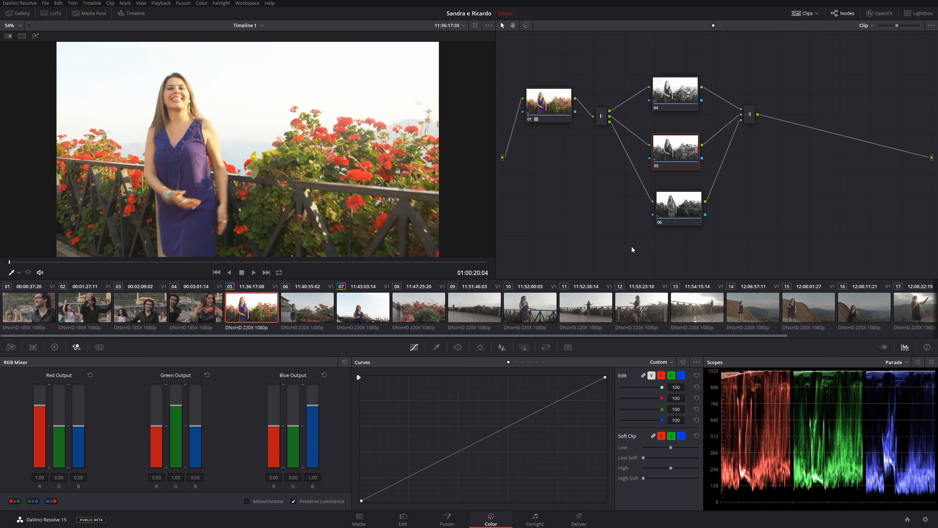
# - Lower the master gain of channel node 04 to 0.88
pyautogui.click(685, 96)
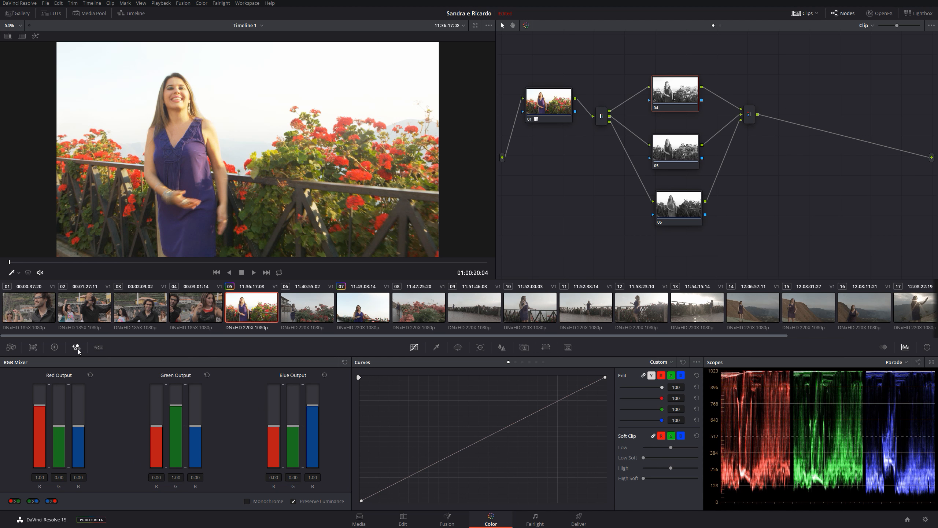
pyautogui.click(54, 347)
pyautogui.moveTo(220, 468); pyautogui.dragTo(209, 468)
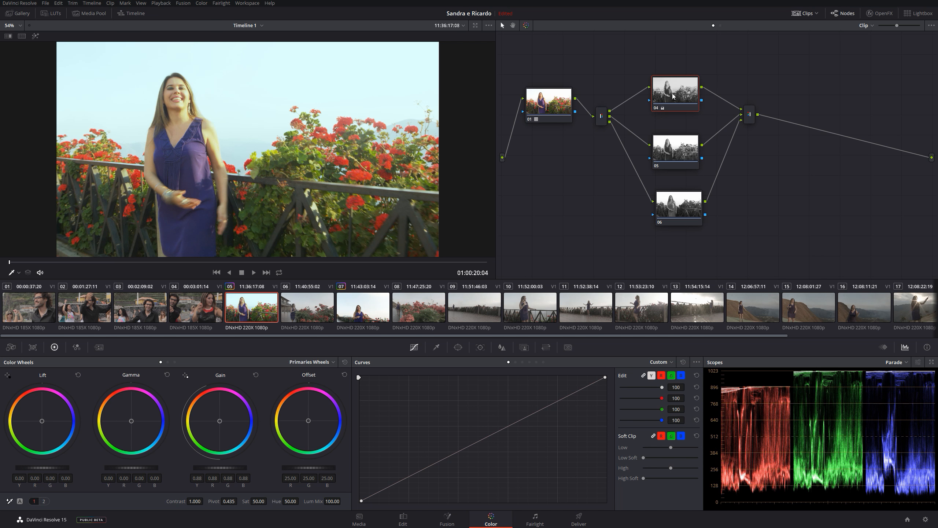
# - Look through the RGB Mixer, Hue Vs Sat curve, Window and Blur controls available for the individual channel nodes
pyautogui.moveTo(672, 159); pyautogui.dragTo(670, 162)
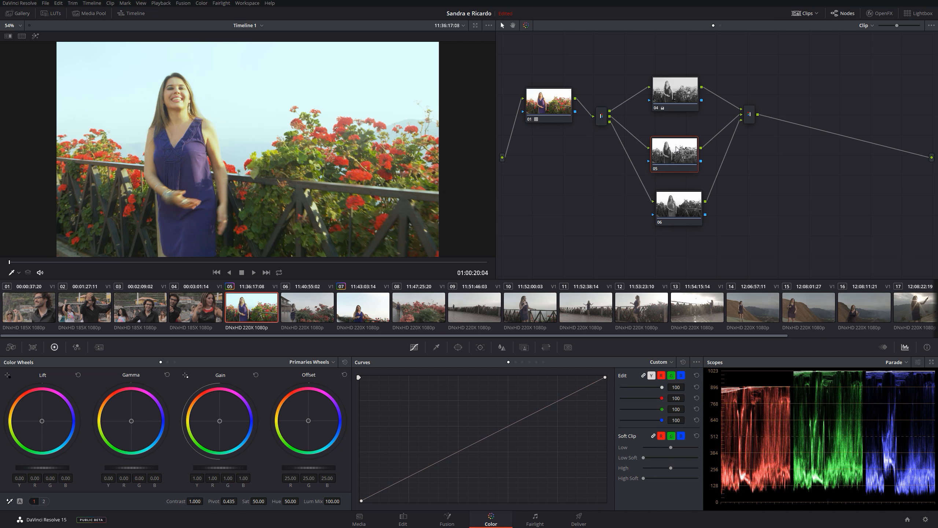
pyautogui.click(77, 347)
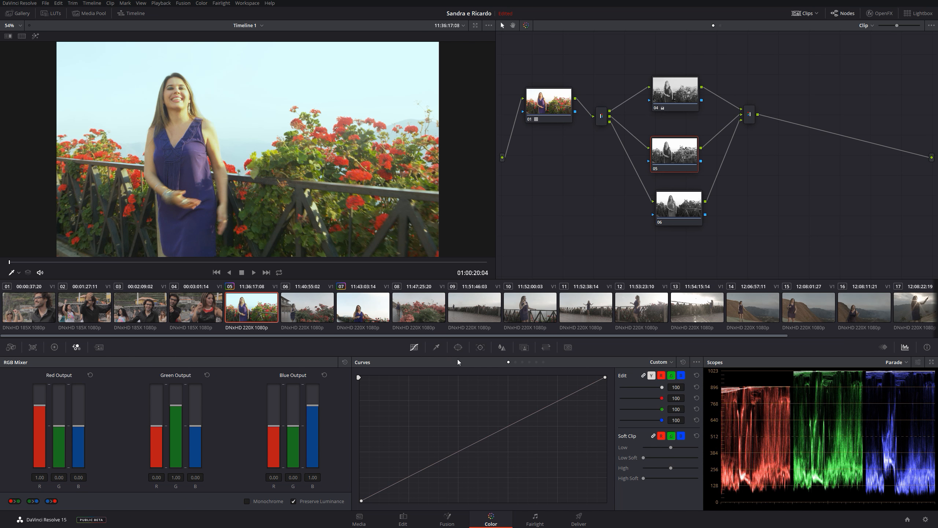
pyautogui.click(521, 362)
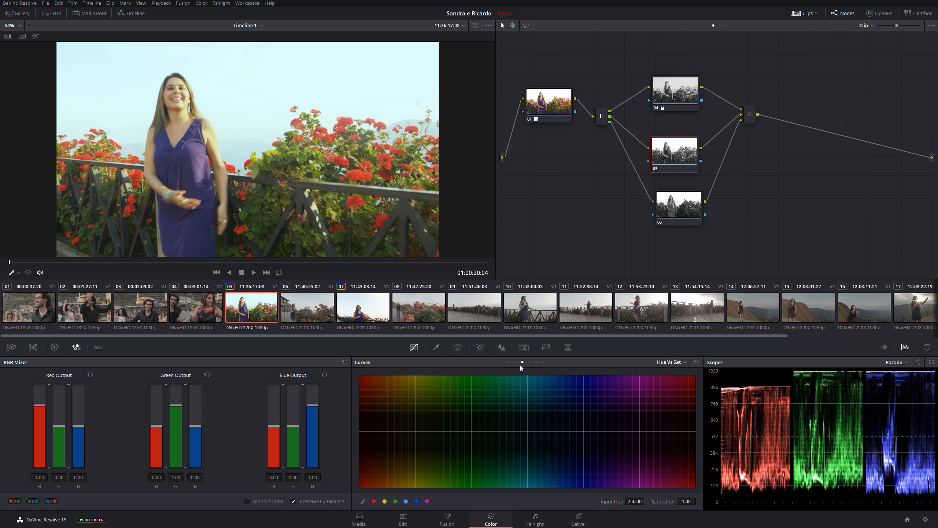
pyautogui.click(435, 349)
pyautogui.click(459, 347)
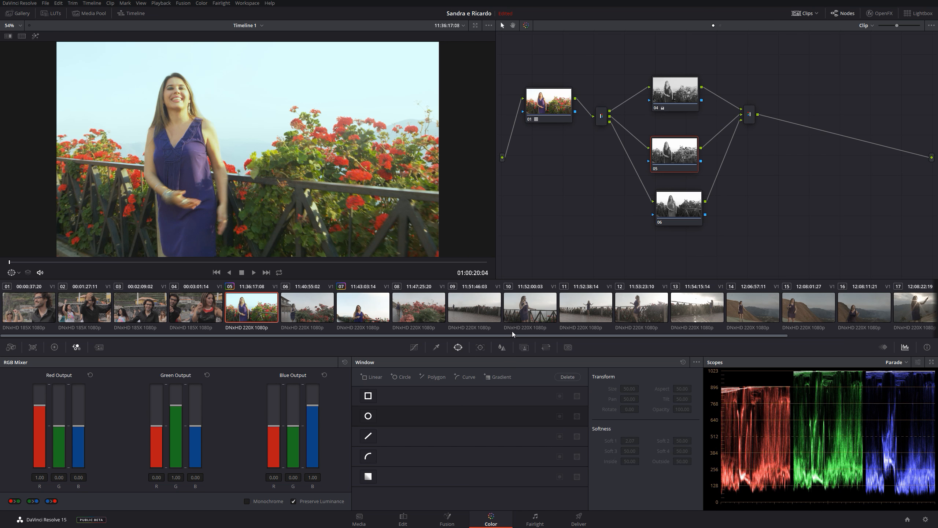
pyautogui.click(499, 348)
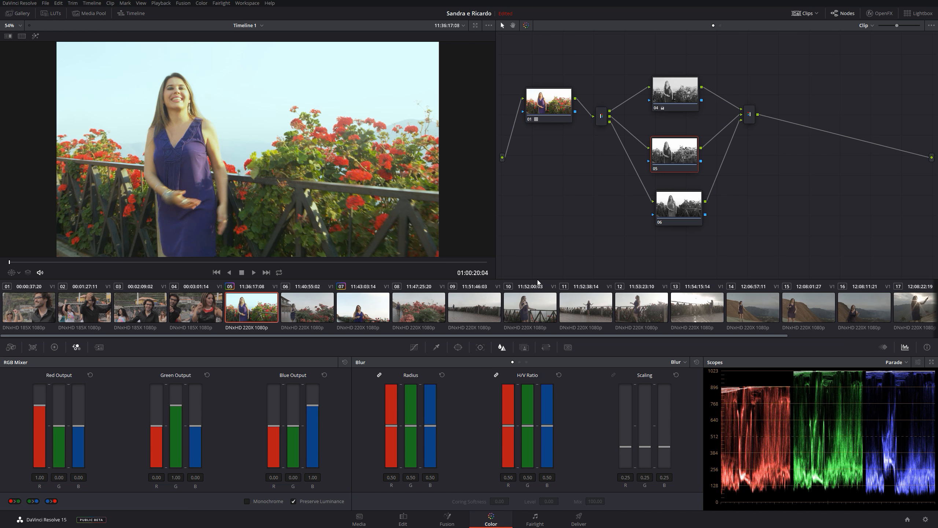
pyautogui.click(681, 91)
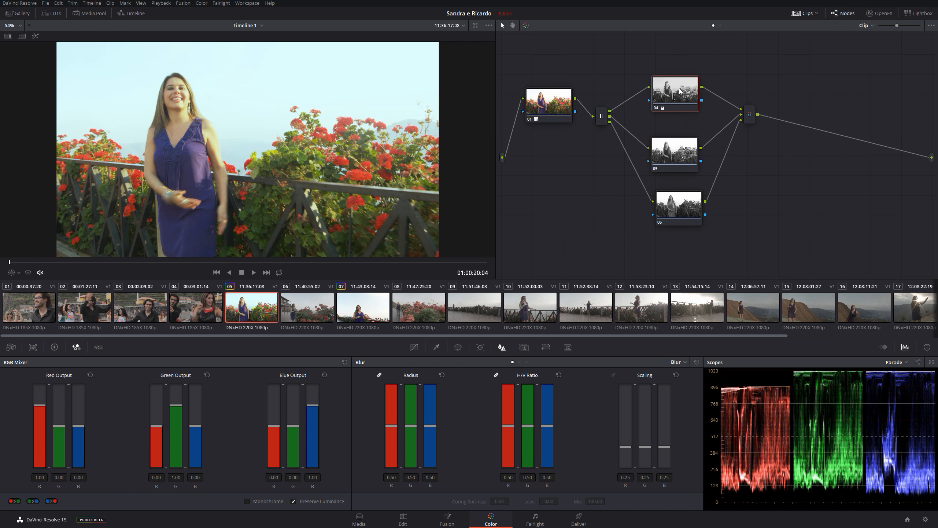
pyautogui.click(669, 156)
pyautogui.moveTo(675, 213); pyautogui.dragTo(674, 215)
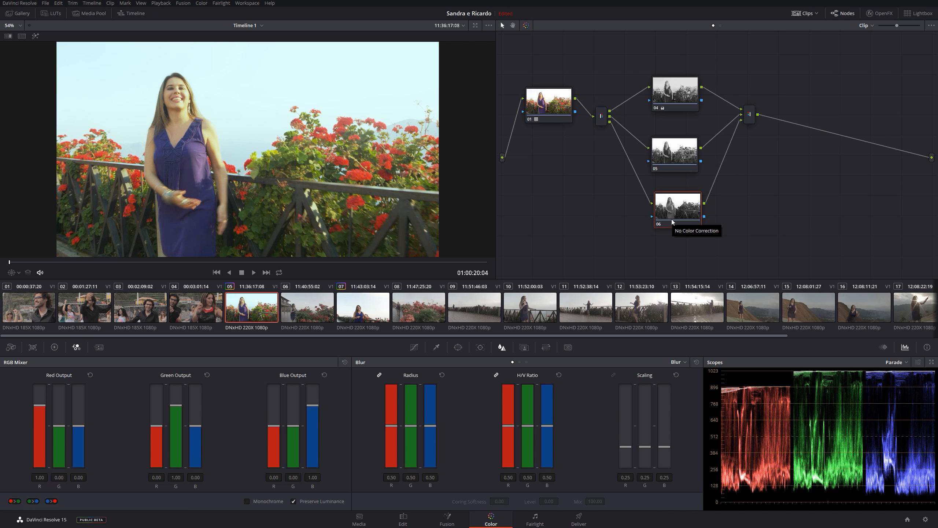
pyautogui.click(674, 144)
# - Bring back the curves for node 04 and undo its gain change
pyautogui.click(688, 88)
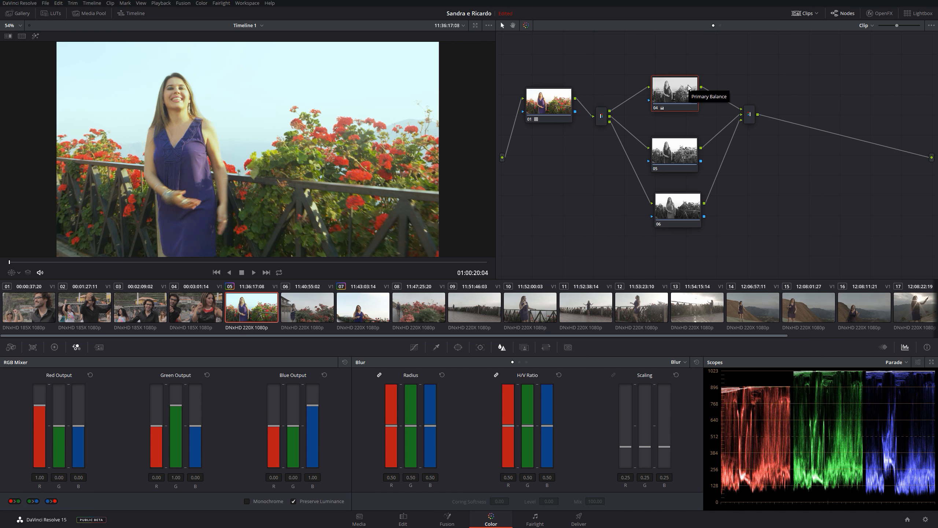
pyautogui.click(413, 347)
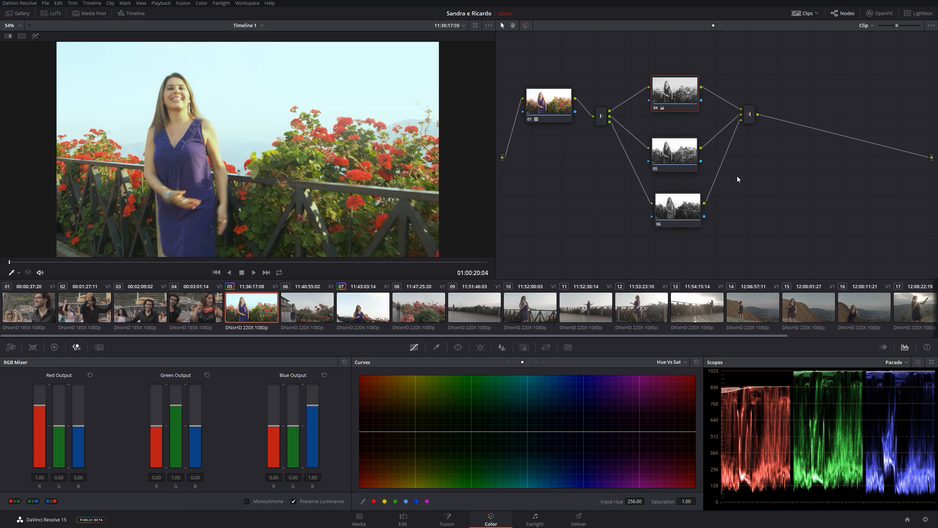
pyautogui.hotkey('ctrl', 'z')
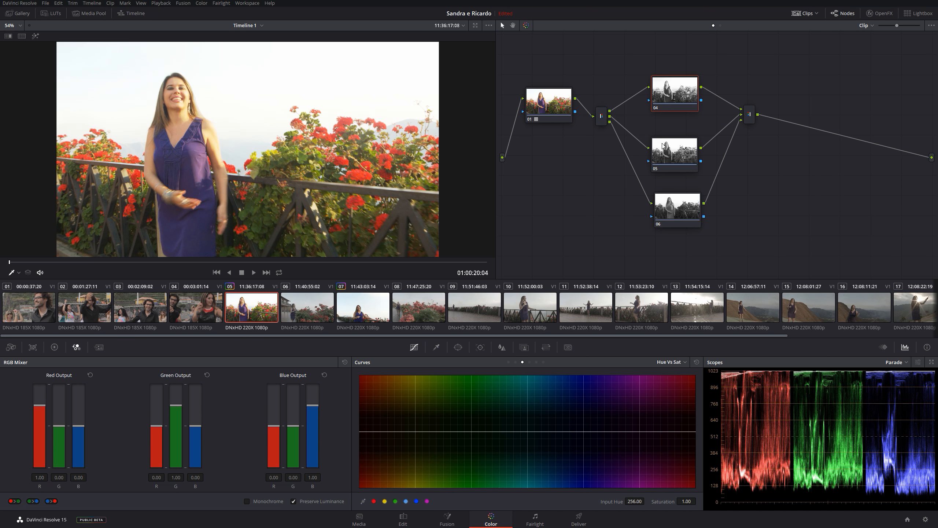
# - Move node 05 slightly closer to node 04 and show the Primaries Wheels for node 04
pyautogui.moveTo(663, 147); pyautogui.dragTo(668, 137)
pyautogui.click(679, 214)
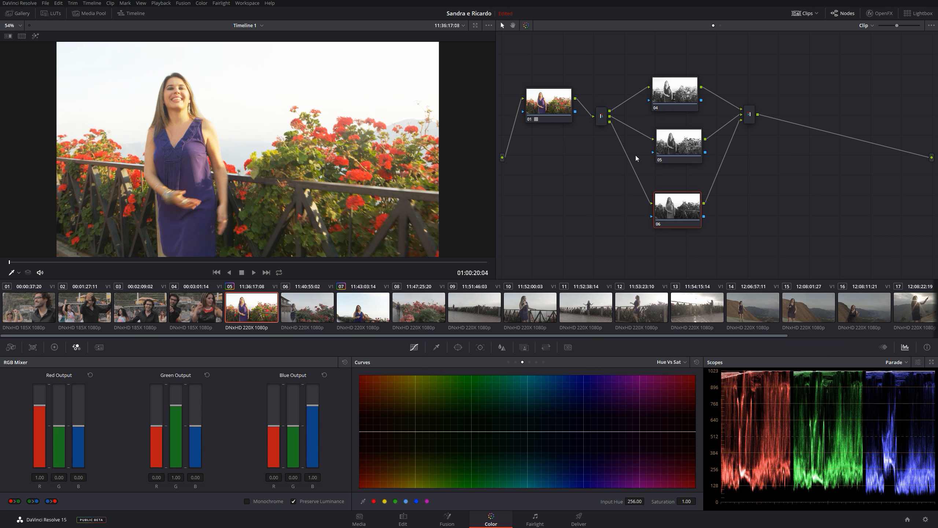
pyautogui.click(674, 85)
pyautogui.click(53, 349)
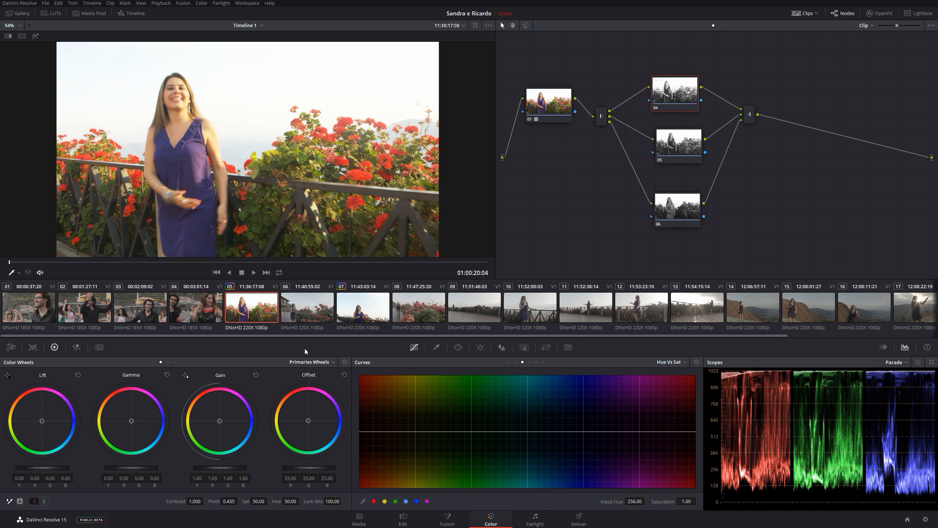
# - Try the Log wheels on node 04 by adjusting the high range and the midtone level
pyautogui.click(333, 361)
pyautogui.click(307, 387)
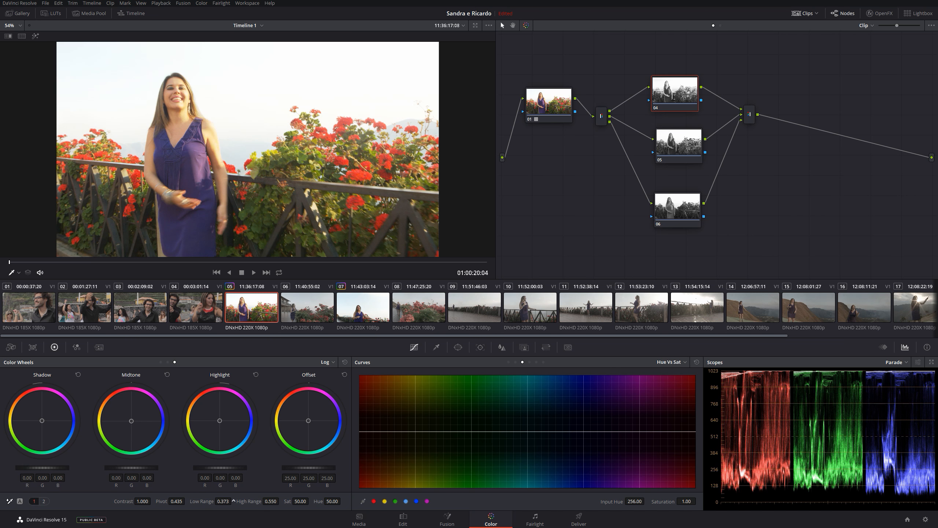
pyautogui.moveTo(238, 499); pyautogui.dragTo(281, 501)
pyautogui.moveTo(126, 467); pyautogui.dragTo(155, 470)
# - Isolate the woman's face on node 04 with a small circle window and set lift to -0.06, gamma to -0.02 and gain to 0.95
pyautogui.click(458, 347)
pyautogui.click(368, 415)
pyautogui.moveTo(249, 128); pyautogui.dragTo(209, 92)
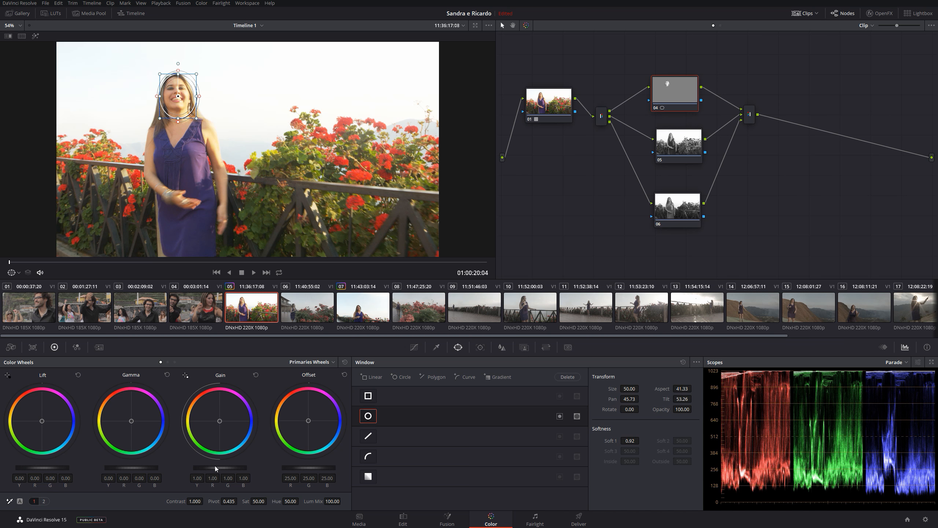
pyautogui.moveTo(220, 468)
pyautogui.mouseDown()
pyautogui.moveTo(229, 467)
pyautogui.moveTo(213, 468)
pyautogui.mouseUp()
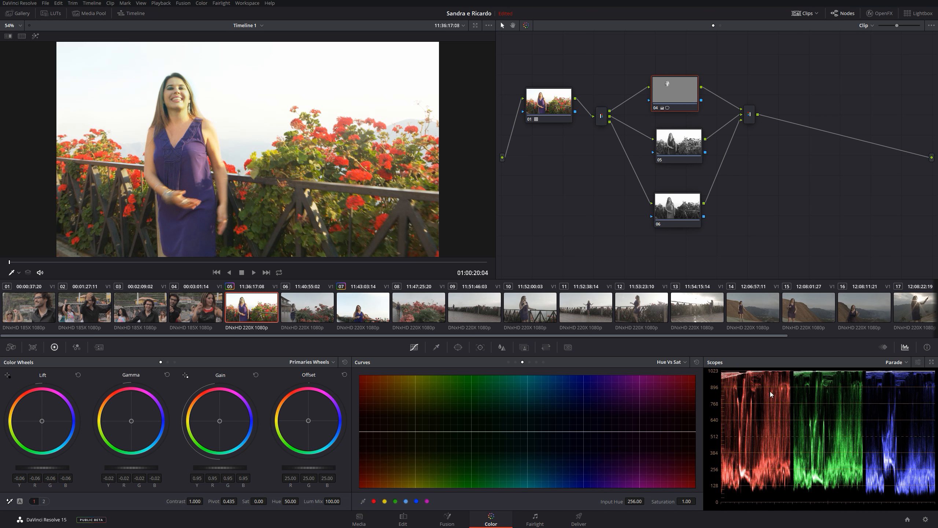
# - Open the scopes in a floating window and show only the Parade, placed below the node graph
pyautogui.click(934, 362)
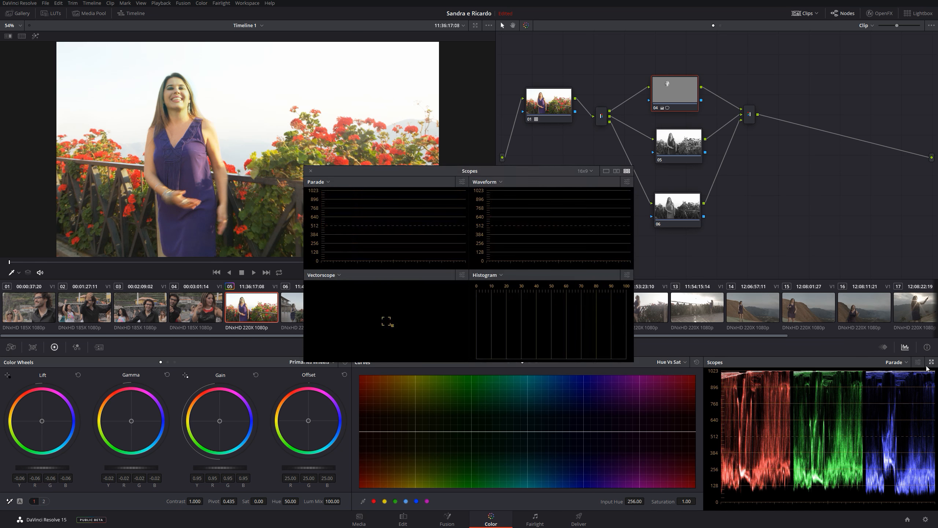
pyautogui.moveTo(486, 174); pyautogui.dragTo(436, 155)
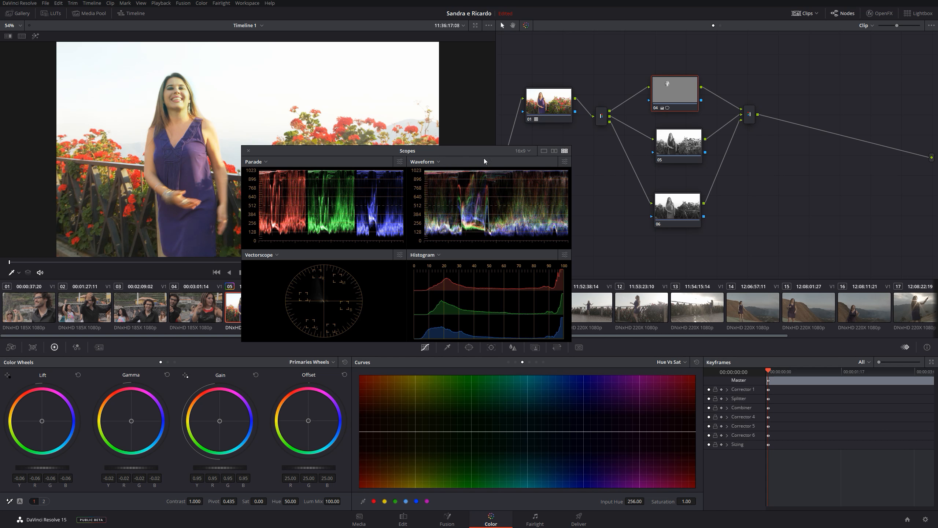
pyautogui.click(543, 150)
pyautogui.moveTo(406, 151); pyautogui.dragTo(601, 251)
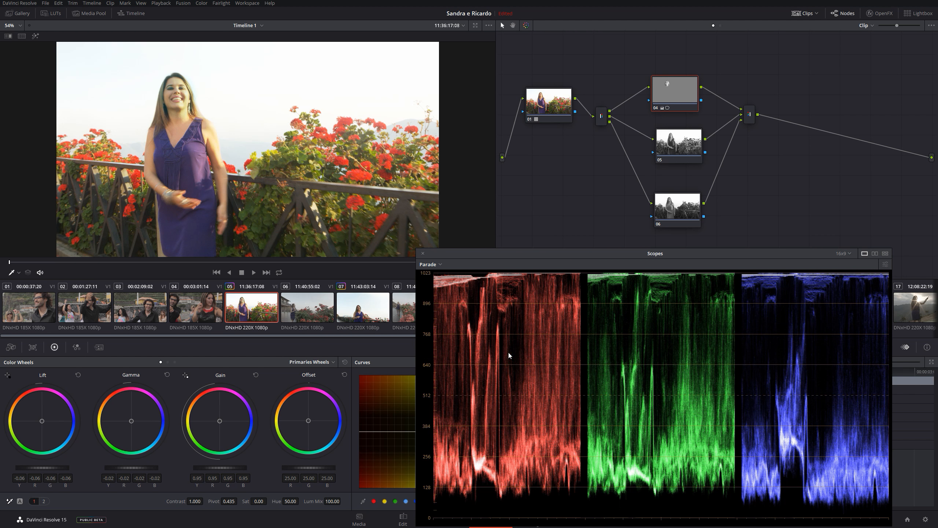
# - Toggle node 04 off and on repeatedly to compare its effect on the red channel in the Parade
pyautogui.click(655, 109)
pyautogui.click(655, 108)
pyautogui.click(655, 109)
pyautogui.click(654, 109)
pyautogui.click(654, 109)
pyautogui.click(654, 109)
# - Close the floating scopes and reset all grades and the window on node 04
pyautogui.click(423, 254)
pyautogui.moveTo(673, 94); pyautogui.dragTo(672, 96)
pyautogui.hotkey('shift', 'Home')
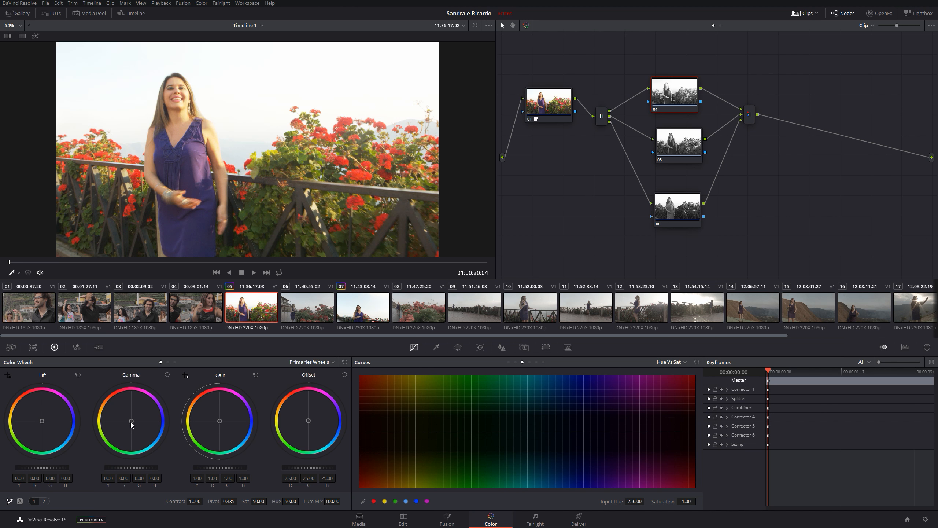
# - Test a blue shift in node 04's gamma and gain with the node on and off, ending with the wheels reset
pyautogui.moveTo(131, 422); pyautogui.dragTo(134, 424)
pyautogui.moveTo(214, 427); pyautogui.dragTo(216, 428)
pyautogui.click(655, 111)
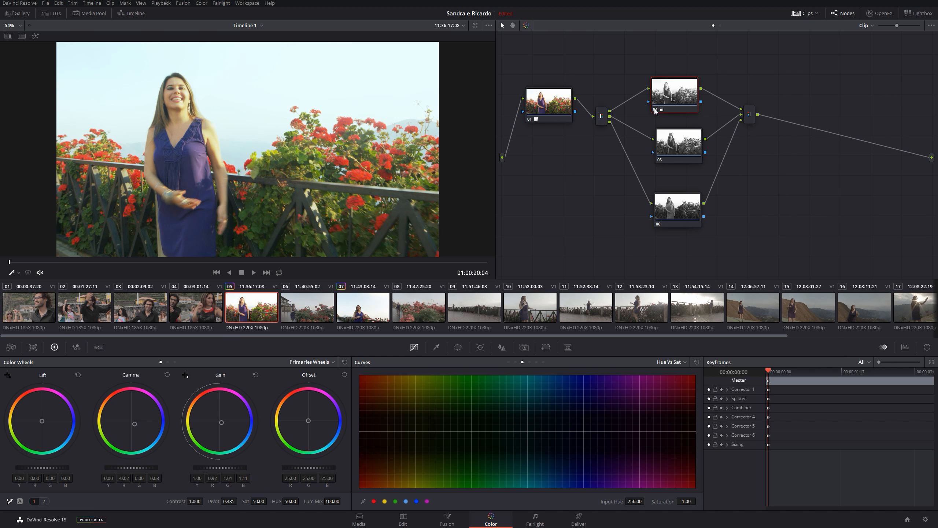
pyautogui.click(654, 111)
pyautogui.click(655, 110)
pyautogui.click(345, 362)
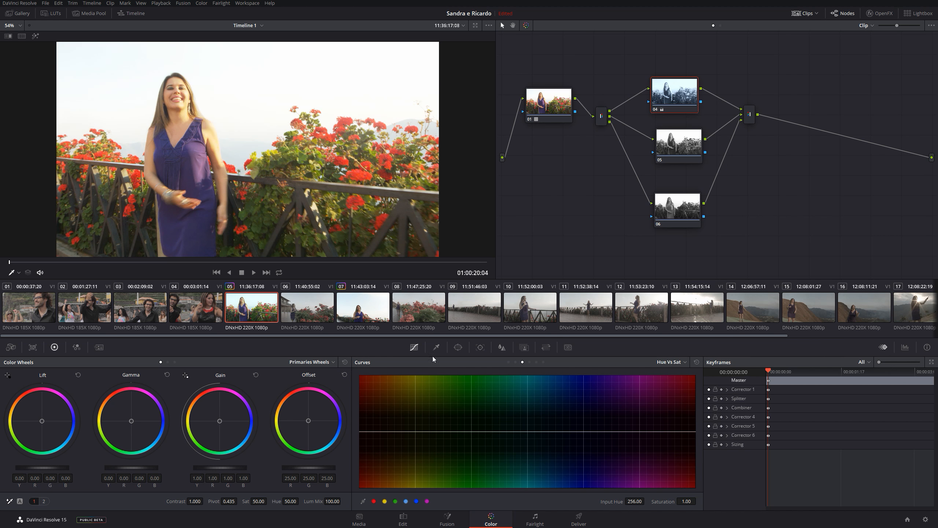
# - Bring back the Parade scope and try a gain of 1.09 and a lift of -0.03 on node 05
pyautogui.click(679, 146)
pyautogui.click(906, 347)
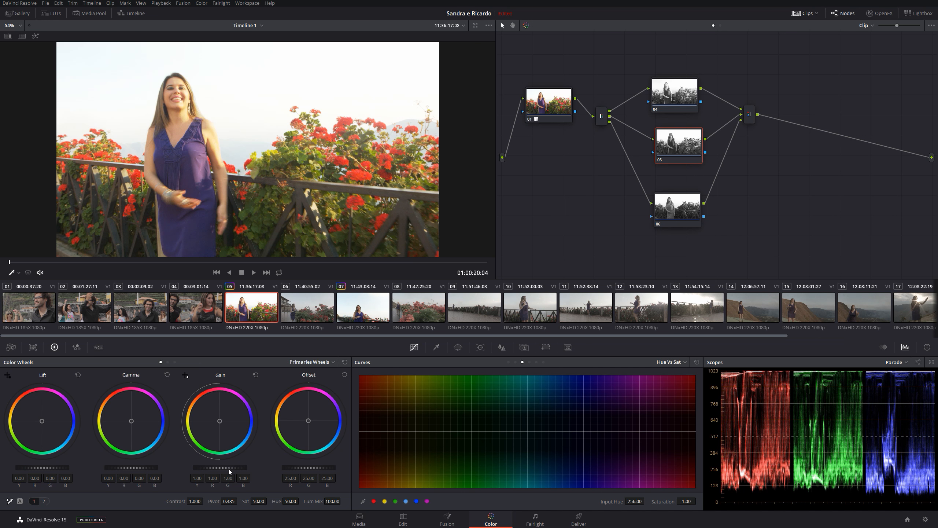
pyautogui.moveTo(228, 468); pyautogui.dragTo(244, 468)
pyautogui.moveTo(42, 468); pyautogui.dragTo(33, 468)
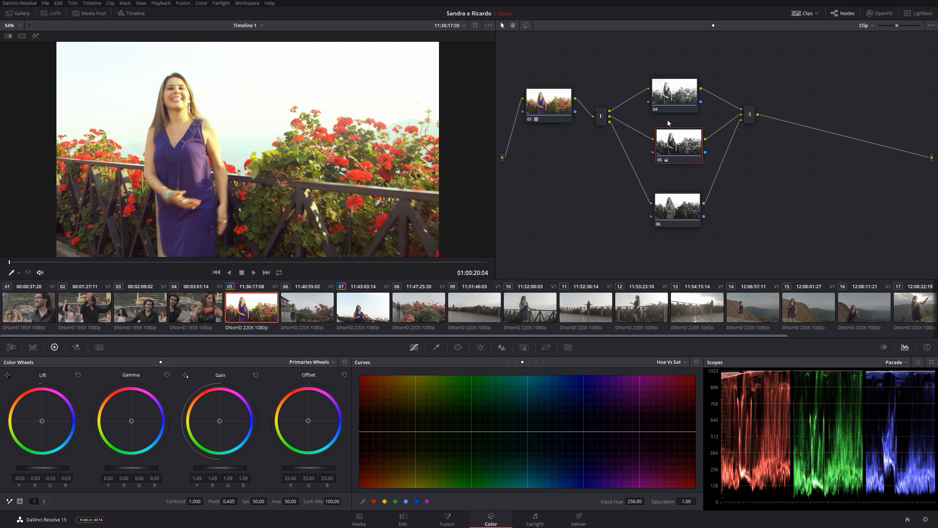
# - Compare the image with node 05 off and on, and reset its color wheels
pyautogui.click(659, 159)
pyautogui.click(660, 159)
pyautogui.click(660, 159)
pyautogui.click(660, 161)
pyautogui.click(660, 161)
pyautogui.click(344, 362)
# - Grade channel node 06 with gain 1.15, lift -0.03 and gamma -0.01
pyautogui.click(664, 215)
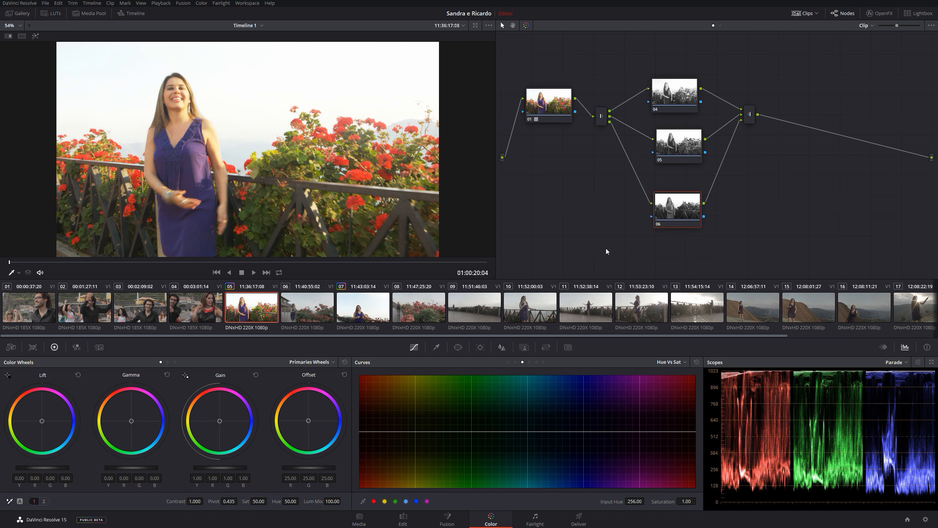
pyautogui.moveTo(216, 469); pyautogui.dragTo(197, 470)
pyautogui.moveTo(45, 468); pyautogui.dragTo(48, 468)
pyautogui.moveTo(130, 468); pyautogui.dragTo(129, 468)
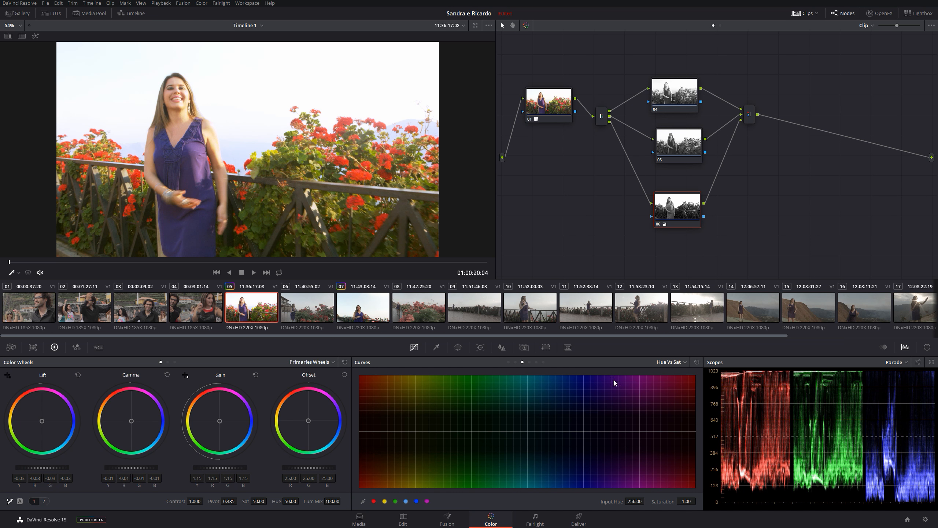
# - Lower the master gain of node 05 to 0.97 and of node 04 to 0.94
pyautogui.click(676, 149)
pyautogui.moveTo(220, 468); pyautogui.dragTo(218, 468)
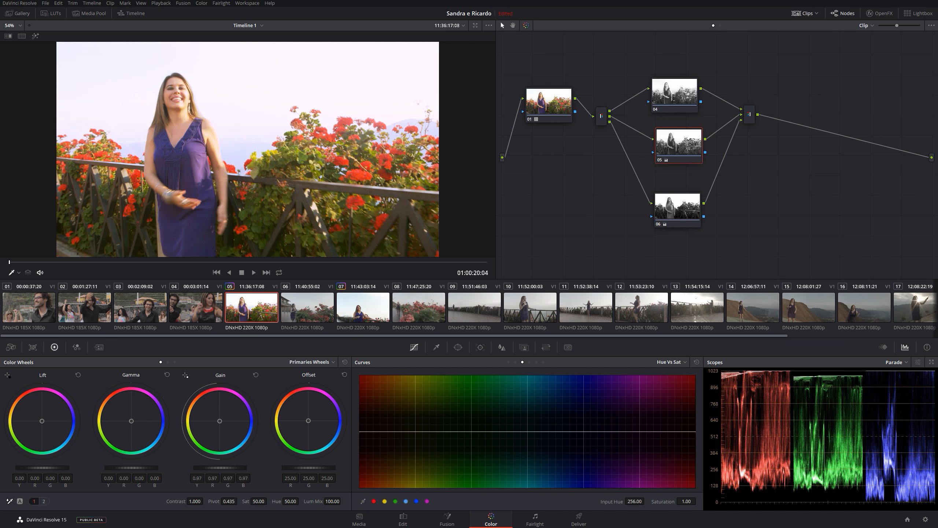
pyautogui.click(674, 97)
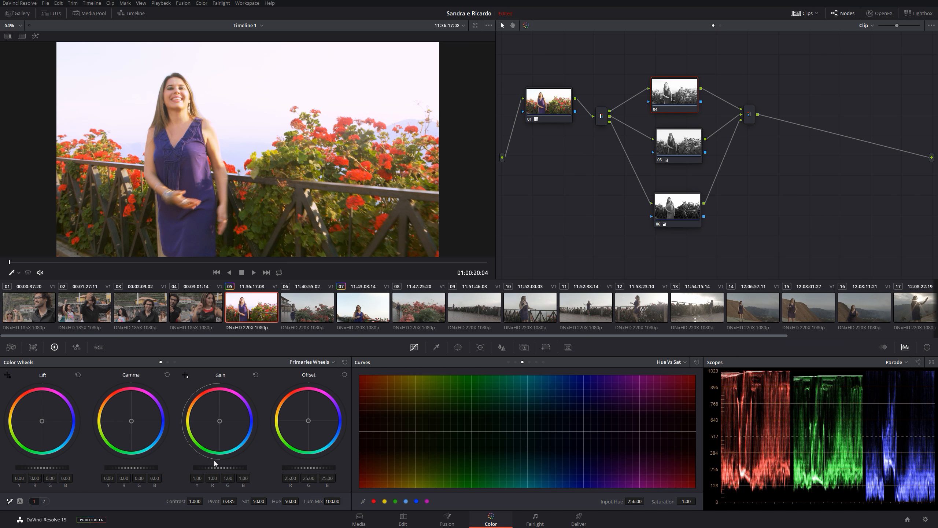
pyautogui.moveTo(218, 470); pyautogui.dragTo(213, 470)
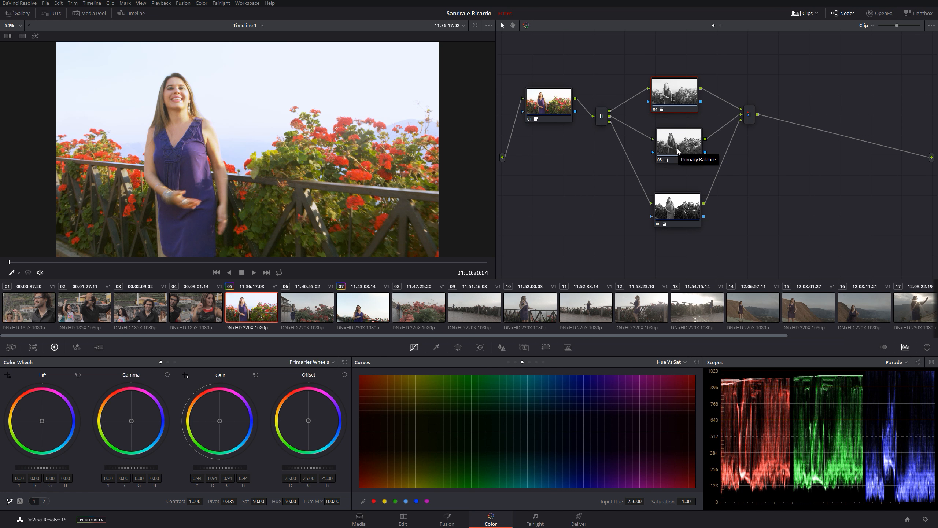
# - Reset the grade of node 05
pyautogui.click(687, 149)
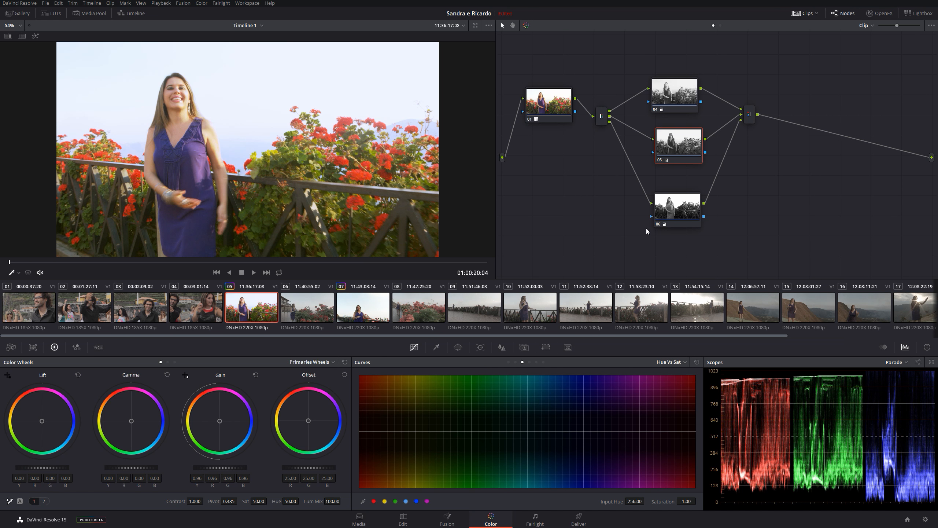
pyautogui.hotkey('ctrl', 'shift', 'Home')
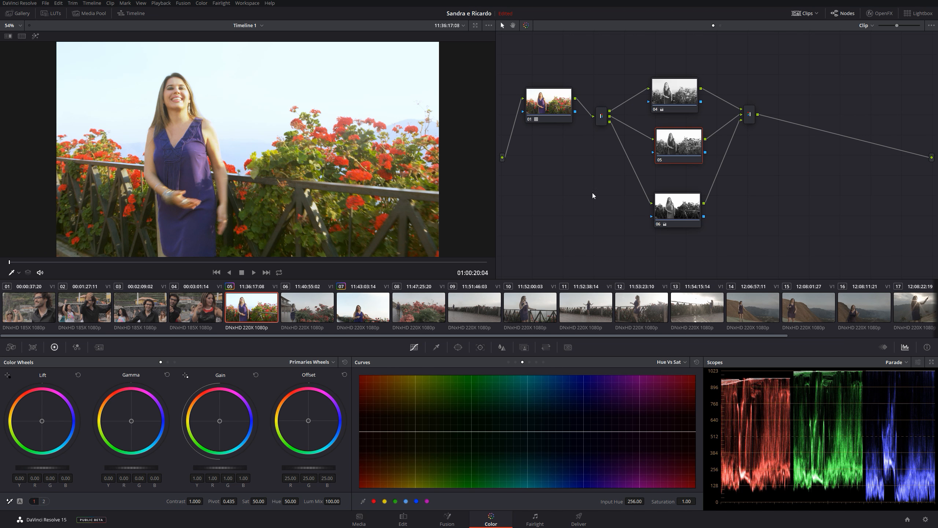
# - Look over the Node Sizing and Blur controls available for node 04
pyautogui.hotkey('shift', ';')
pyautogui.click(546, 348)
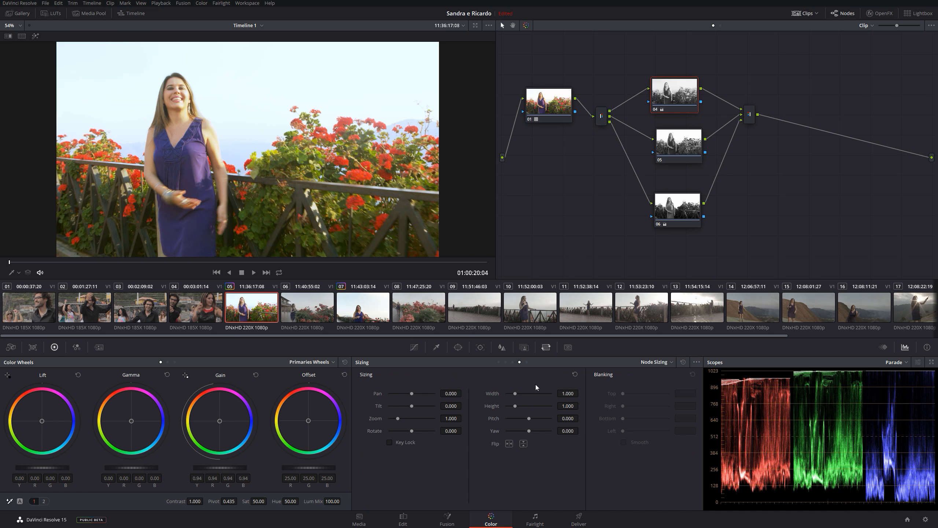
pyautogui.click(501, 347)
pyautogui.click(546, 348)
# - Set node 05's master gain to 1.04 and offset its channel with a Node Sizing pan of 5.000
pyautogui.click(680, 158)
pyautogui.moveTo(214, 468); pyautogui.dragTo(225, 468)
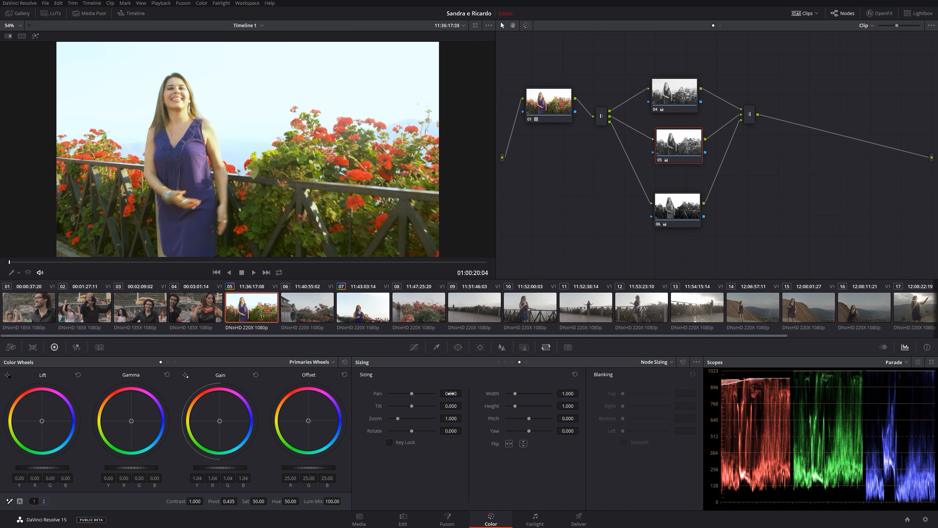
pyautogui.moveTo(459, 393); pyautogui.dragTo(464, 394)
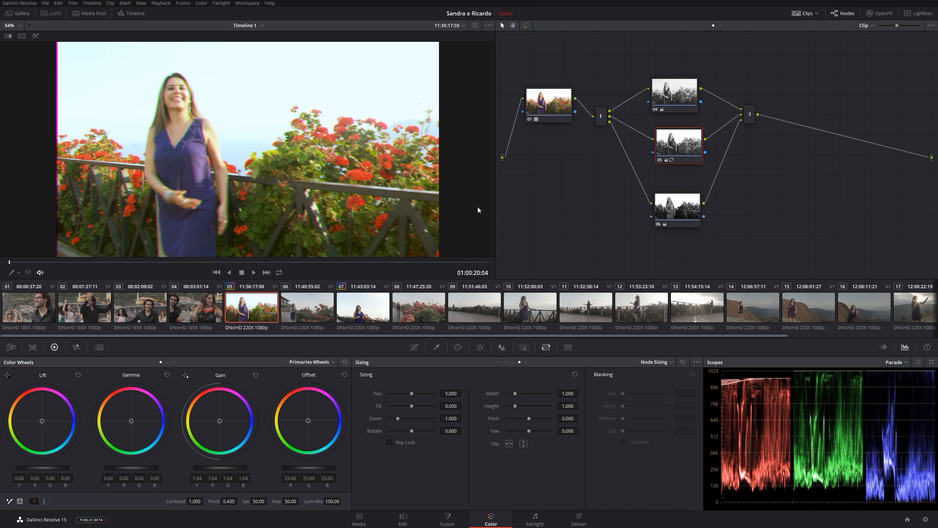
# - Blur the channel of node 04 with a radius of 0.54
pyautogui.click(666, 88)
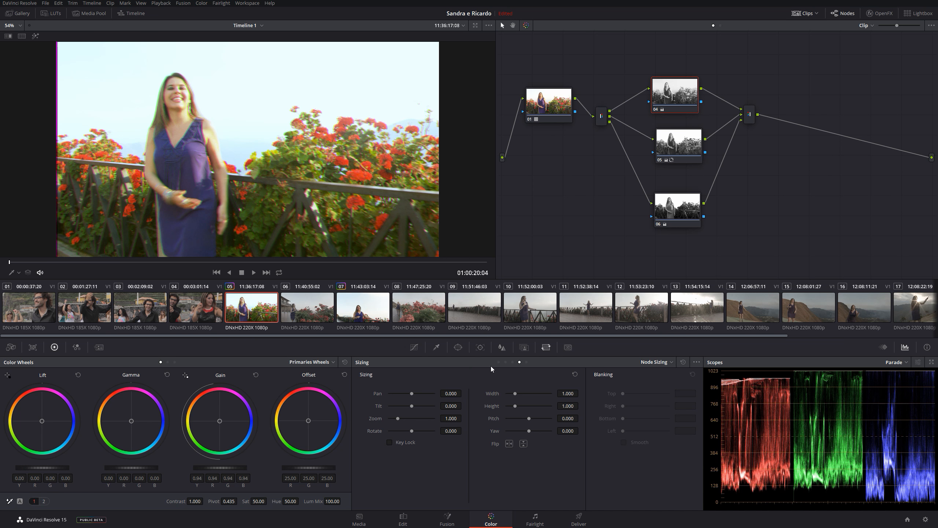
pyautogui.click(502, 348)
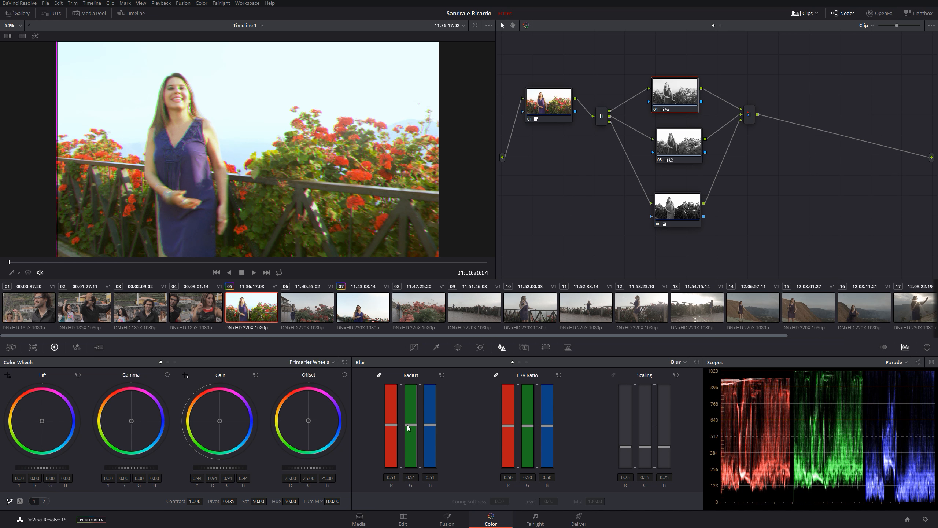
pyautogui.moveTo(409, 426); pyautogui.dragTo(412, 425)
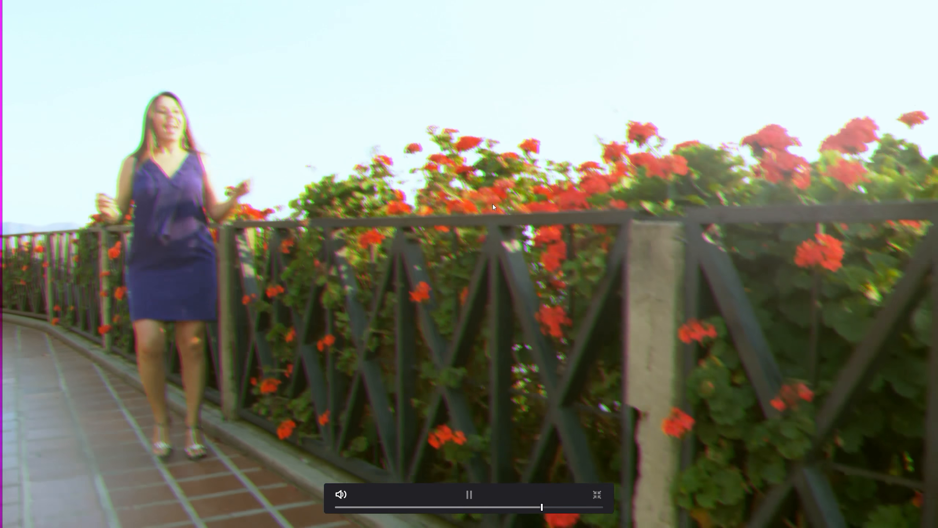
# - Leave the full-screen playback and review the channel-offset look along clip 05, ending near its start at 01:00:20:16
pyautogui.click(493, 204)
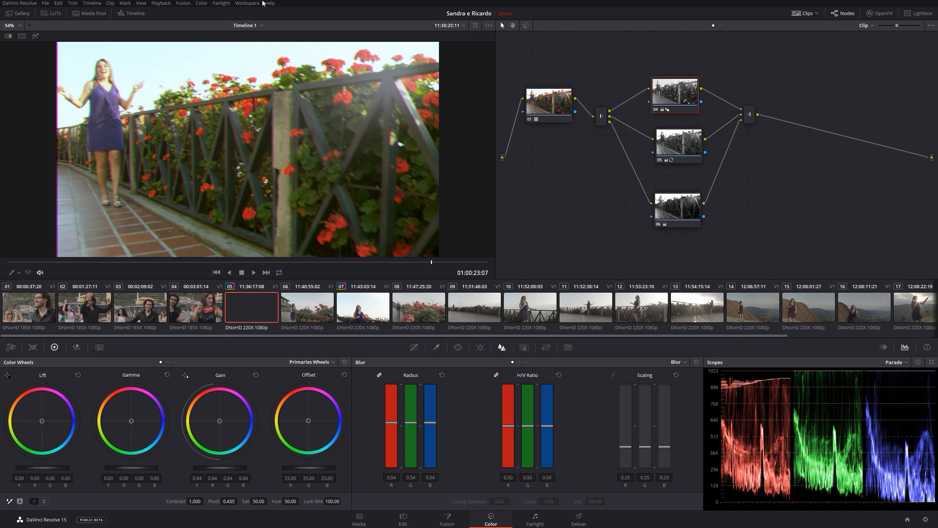
pyautogui.moveTo(287, 265); pyautogui.dragTo(166, 246)
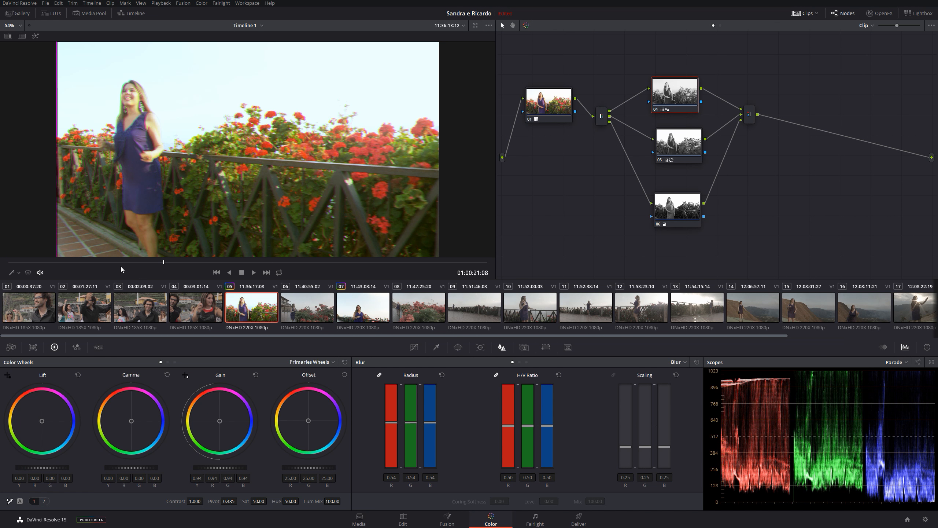
pyautogui.press('space')
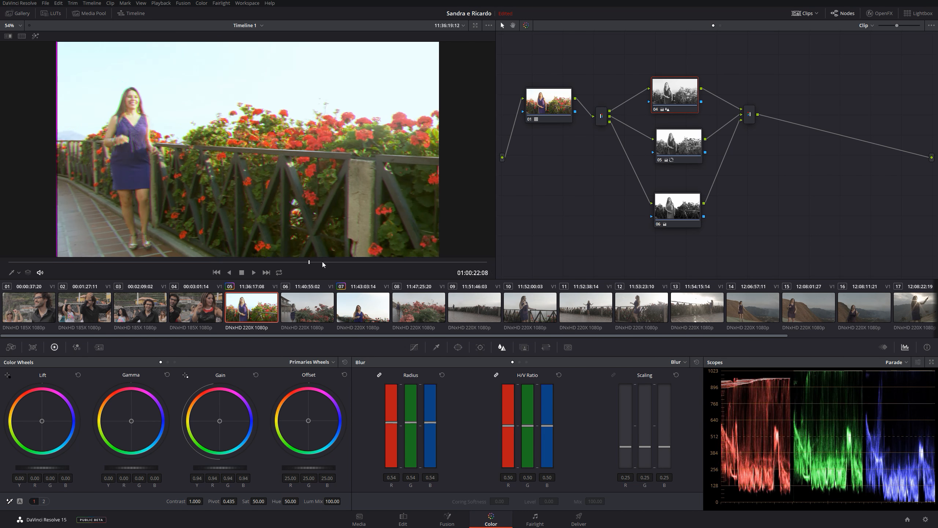
pyautogui.moveTo(439, 260); pyautogui.dragTo(64, 261)
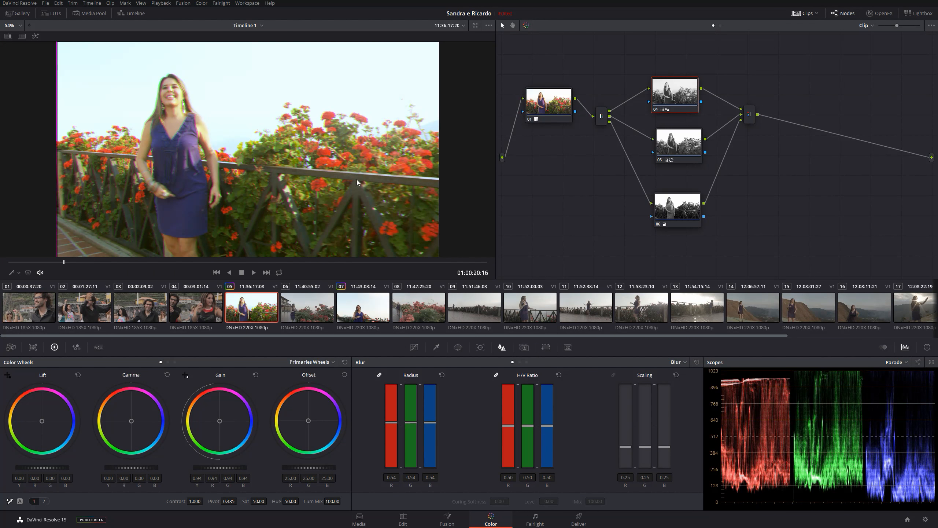
# - Add a wide circle window covering most of the frame on node 05, soften it to about 10.24 and invert it
pyautogui.click(677, 152)
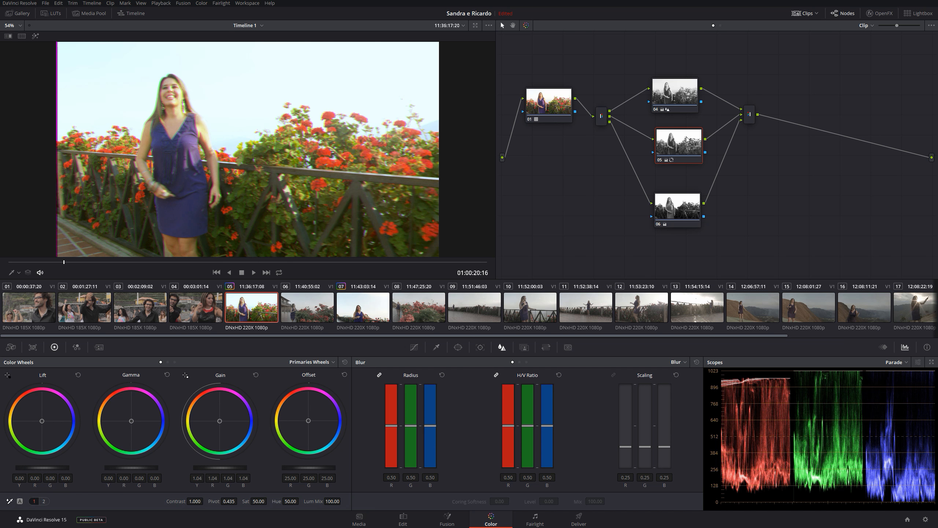
pyautogui.click(458, 347)
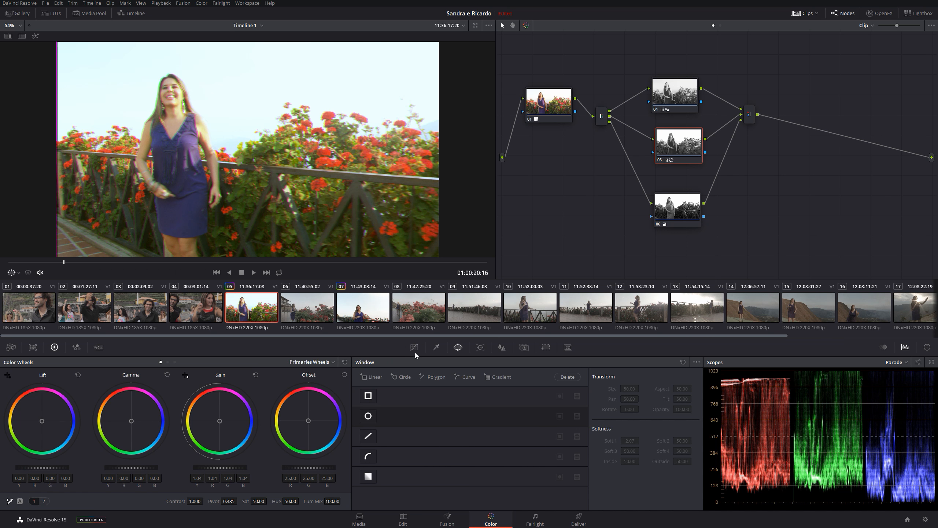
pyautogui.click(368, 416)
pyautogui.moveTo(255, 156); pyautogui.dragTo(224, 117)
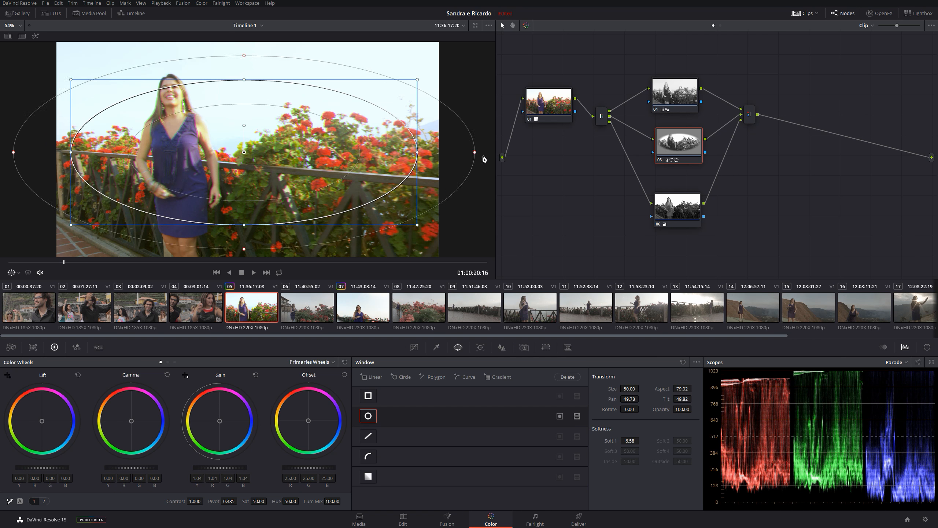
pyautogui.moveTo(483, 157); pyautogui.dragTo(496, 151)
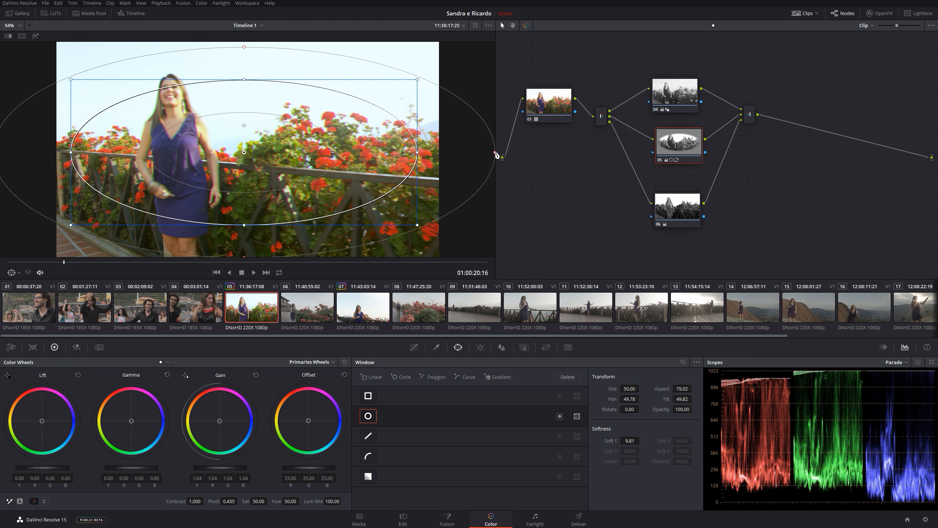
pyautogui.click(560, 416)
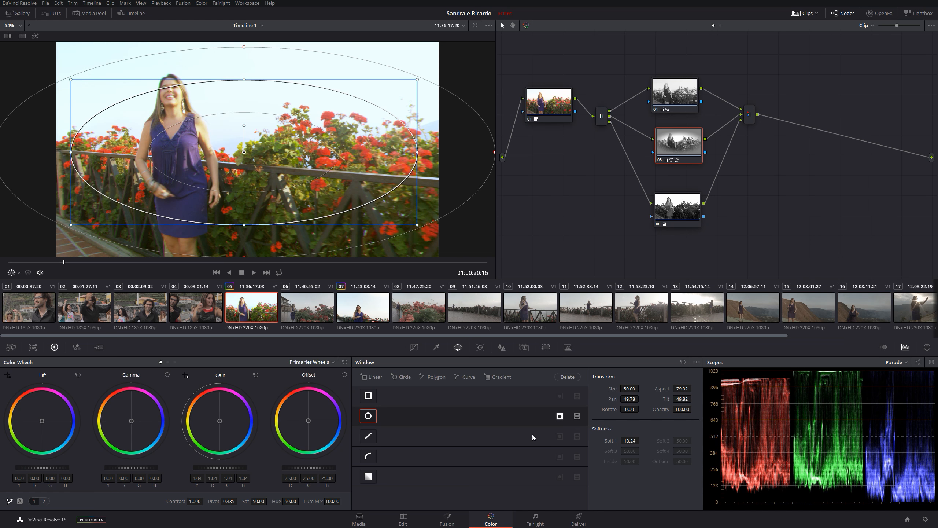
# - Hide the window outline by returning to the curves and play clip 05 to review the effect at the frame's edges
pyautogui.click(414, 348)
pyautogui.press('space')
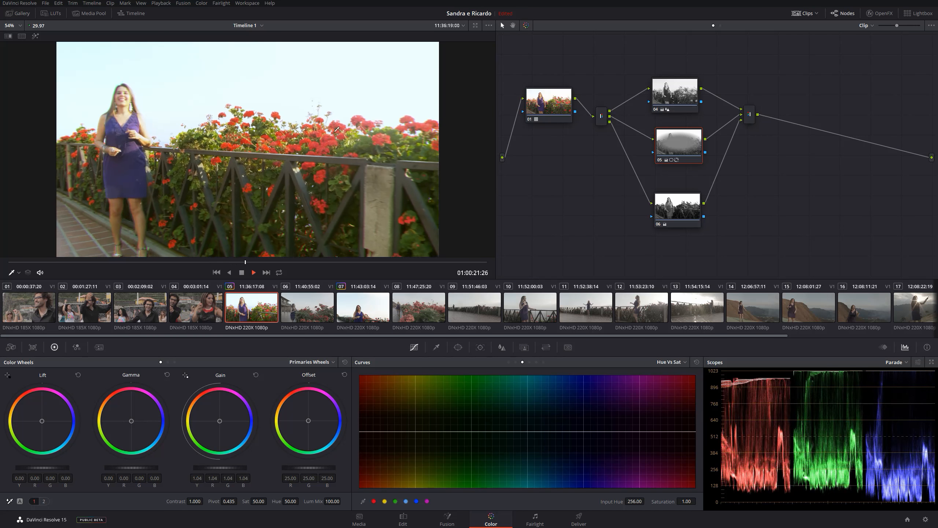
pyautogui.press('space')
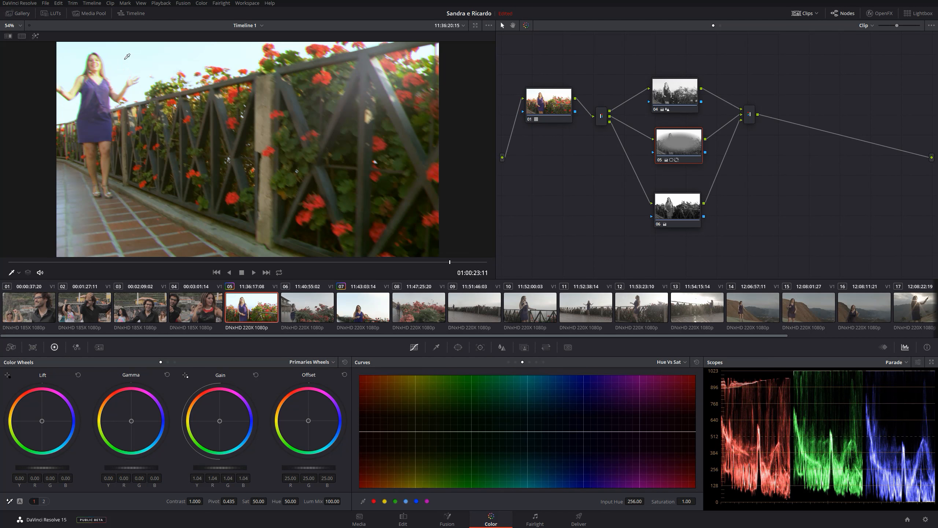
# - Scrub through clip 05 and play it in a loop to review the windowed channel effect, stopping at 01:00:23:07
pyautogui.moveTo(375, 261); pyautogui.dragTo(431, 260)
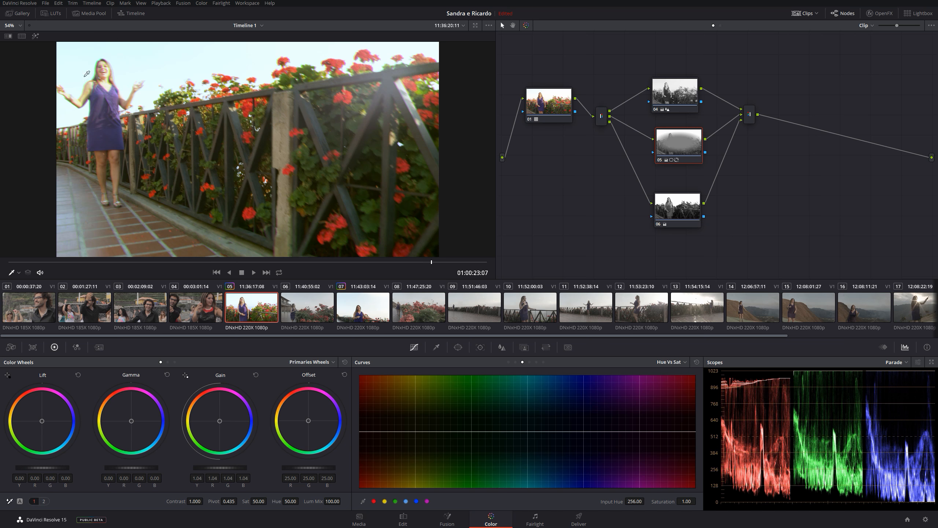
pyautogui.moveTo(333, 261); pyautogui.dragTo(110, 221)
pyautogui.press('space')
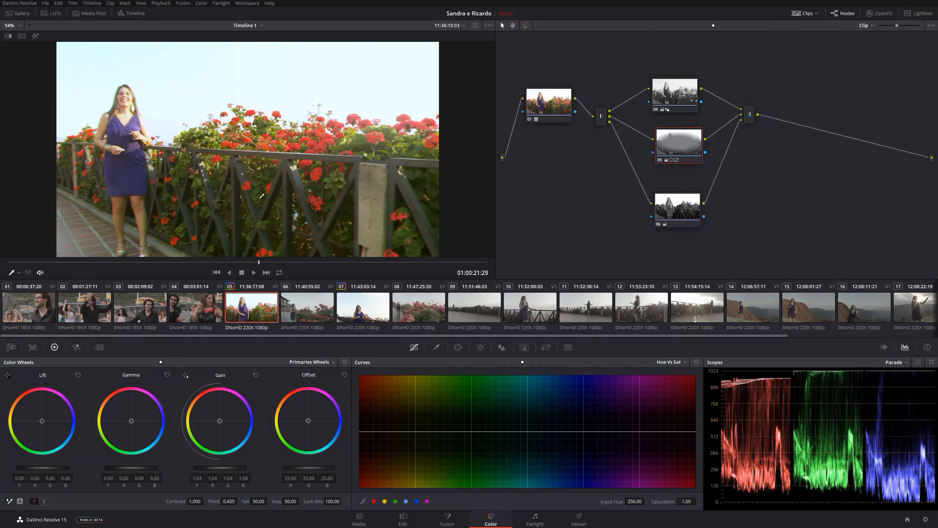
pyautogui.press('space')
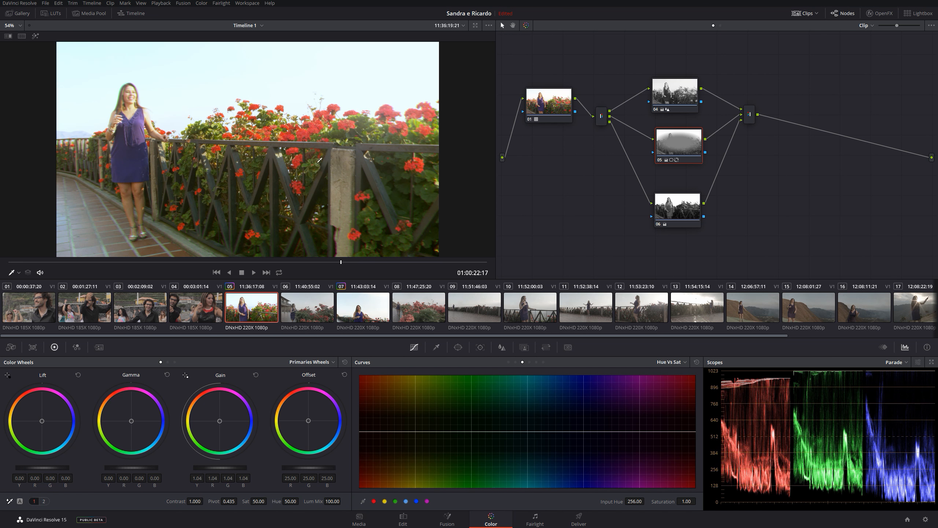
pyautogui.hotkey('ctrl', '/')
pyautogui.press('space')
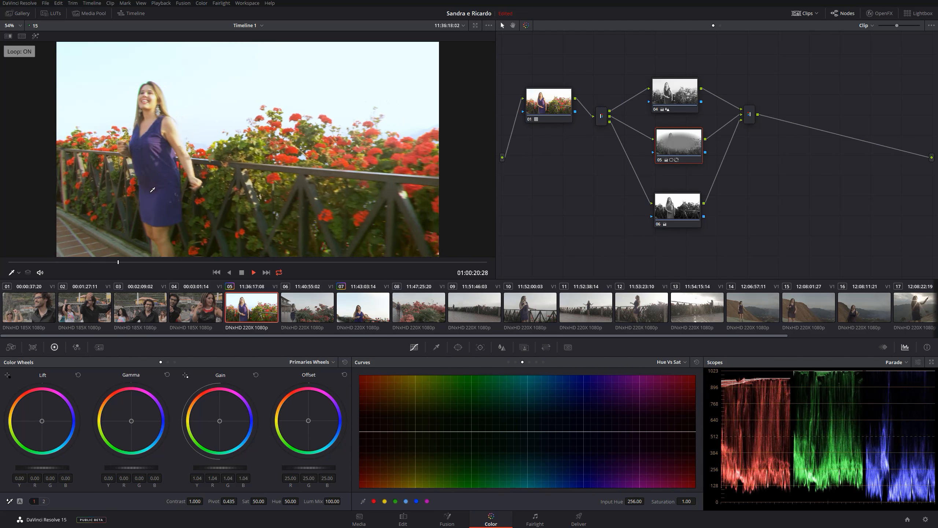
pyautogui.press('space')
# - Add an inverted wide circle window with softness 5.83 to node 06, setting the node's gain to 1.31 and lift to 0.04
pyautogui.click(676, 208)
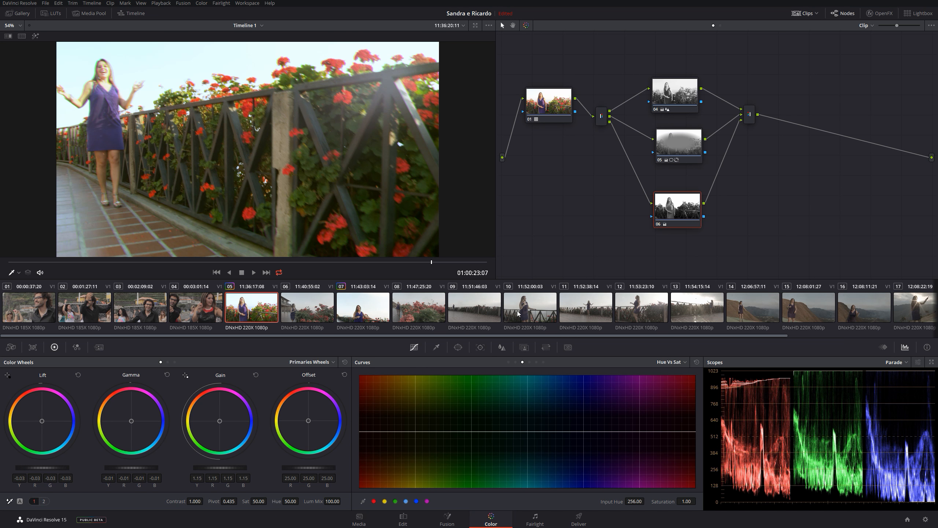
pyautogui.click(458, 347)
pyautogui.moveTo(214, 470); pyautogui.dragTo(229, 469)
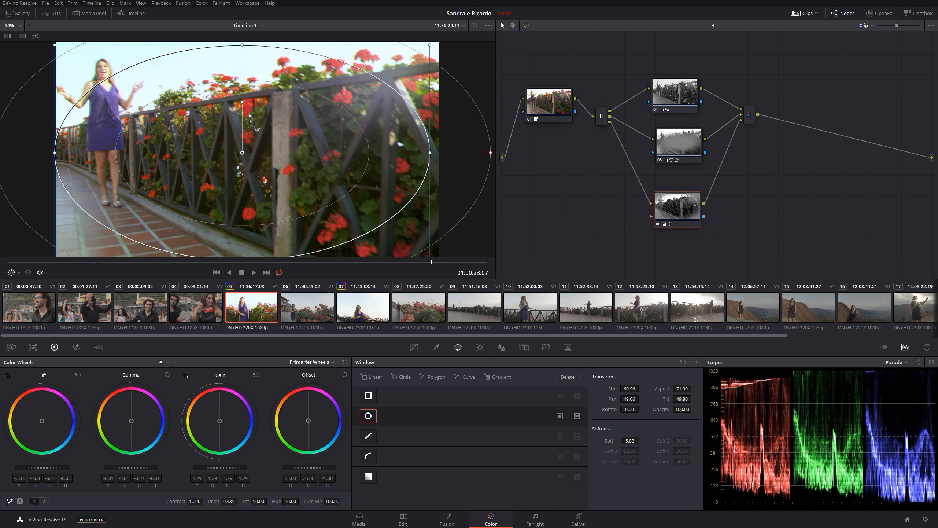
pyautogui.moveTo(41, 468); pyautogui.dragTo(35, 468)
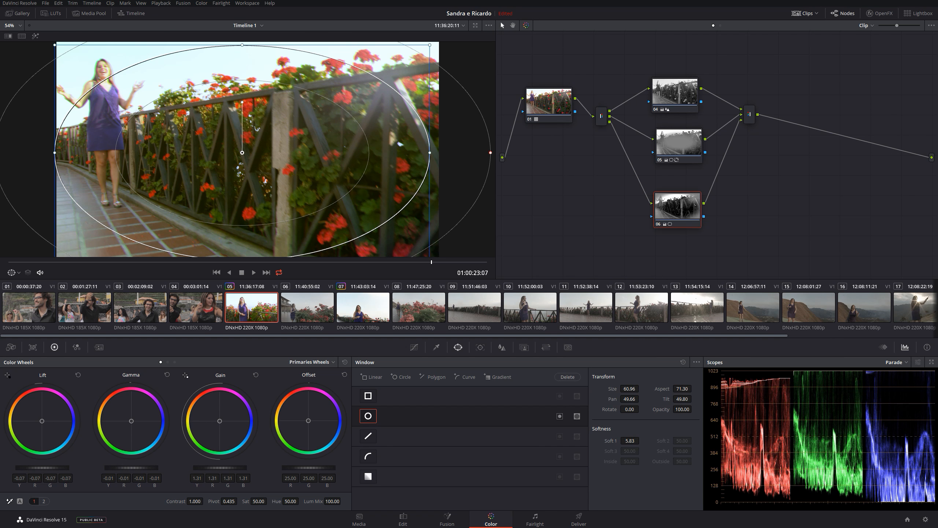
pyautogui.click(560, 416)
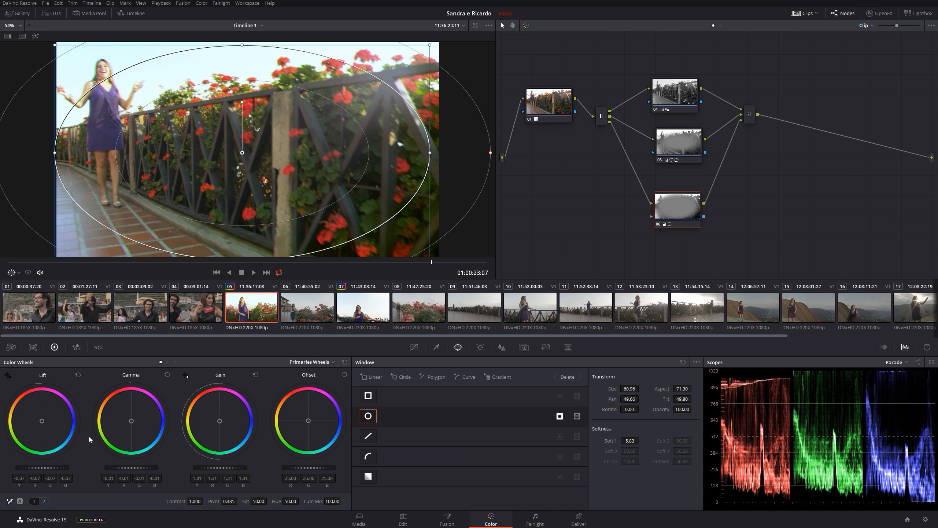
pyautogui.moveTo(43, 470); pyautogui.dragTo(58, 470)
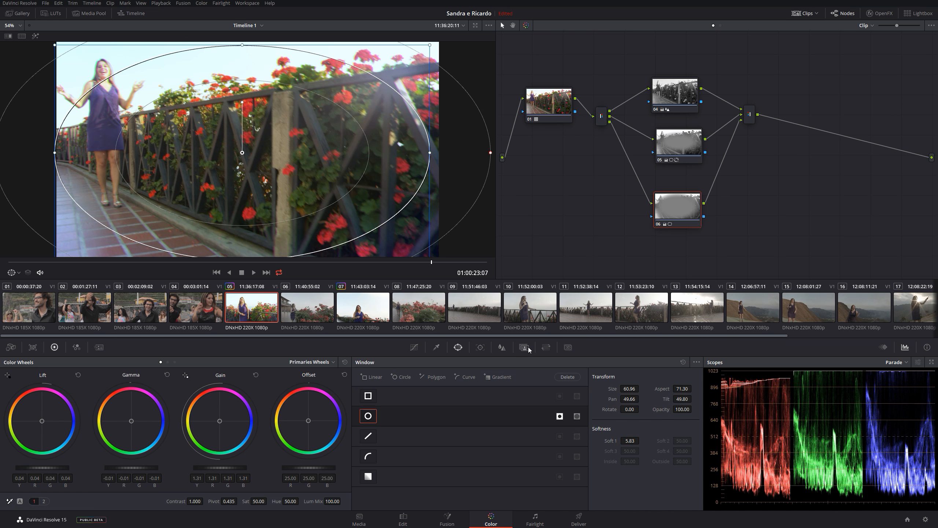
# - Set the node sizing pan of node 06 to 15.500 and play clip 05 to review the channel offset
pyautogui.click(547, 349)
pyautogui.moveTo(450, 393); pyautogui.dragTo(464, 393)
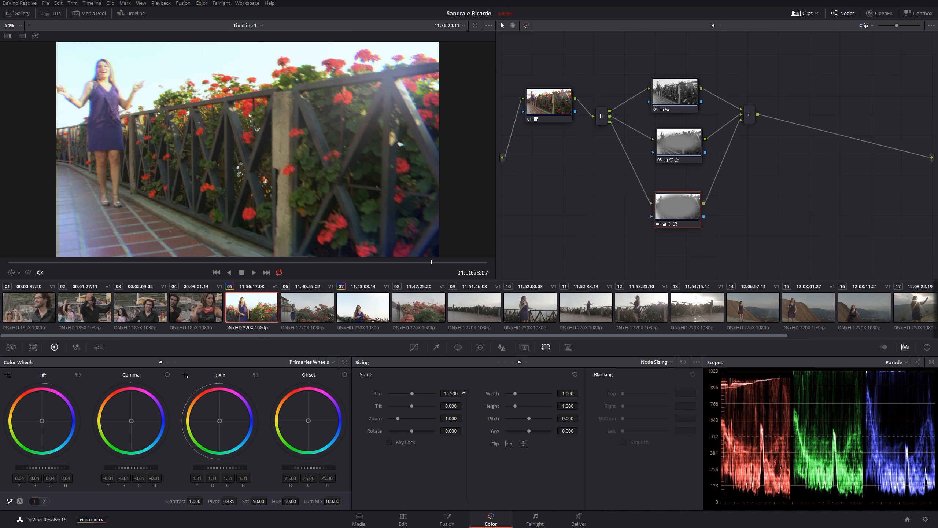
pyautogui.press('space')
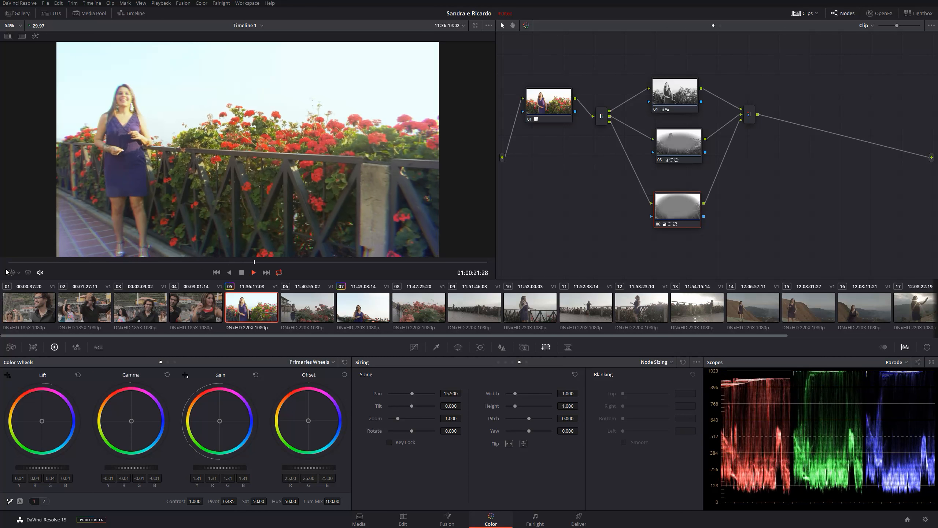
pyautogui.press('space')
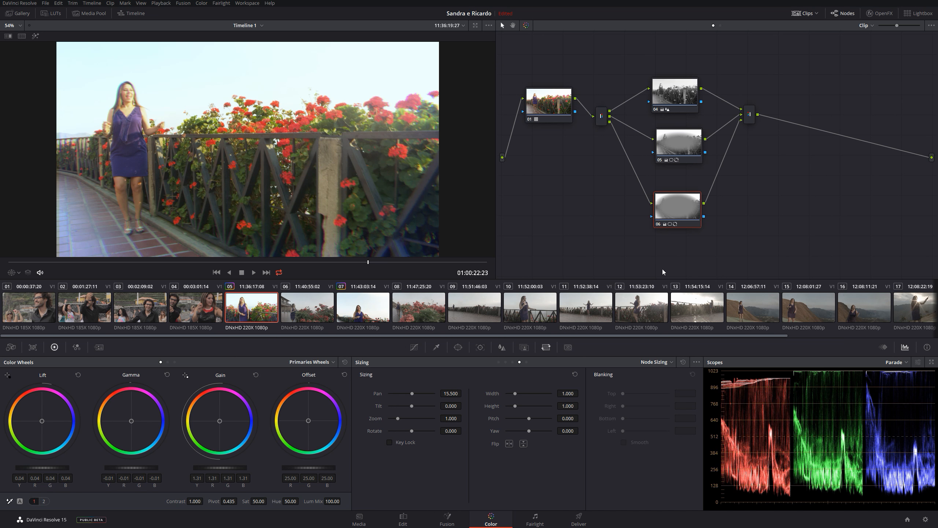
pyautogui.click(685, 95)
pyautogui.click(676, 149)
pyautogui.click(680, 212)
pyautogui.moveTo(677, 91); pyautogui.dragTo(624, 63)
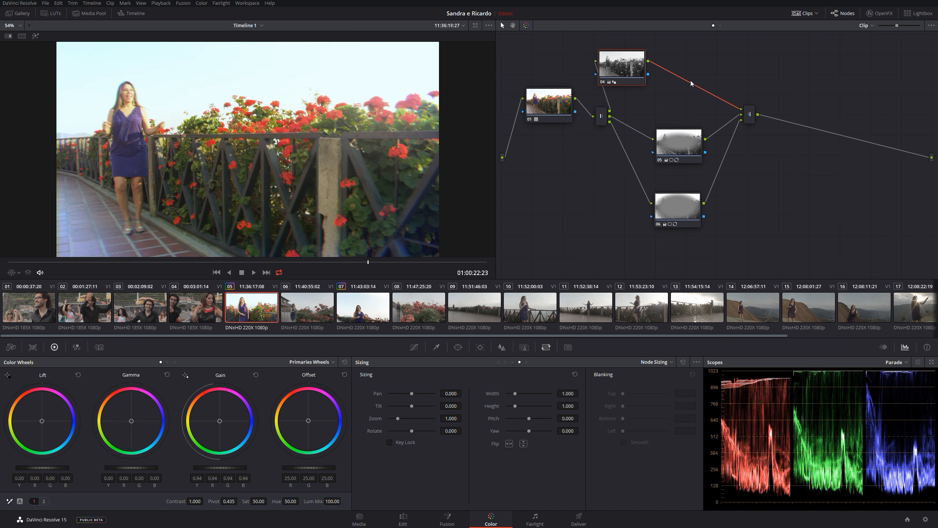
pyautogui.press('Delete')
pyautogui.moveTo(617, 69); pyautogui.dragTo(641, 71)
pyautogui.hotkey('ctrl', 'z')
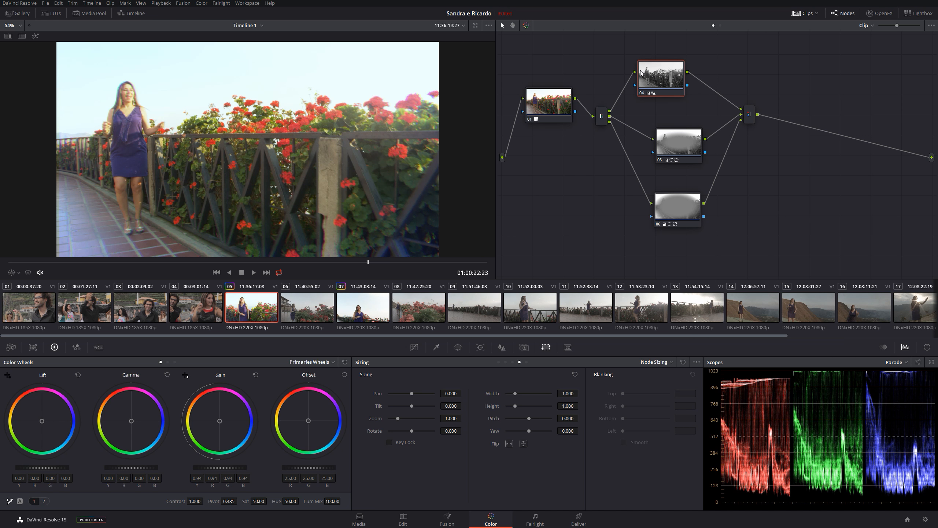
# - Add a new node ahead of node 04 on the same channel branch and arrange the two nodes side by side
pyautogui.hotkey('alt', 'p')
pyautogui.moveTo(662, 249); pyautogui.dragTo(605, 55)
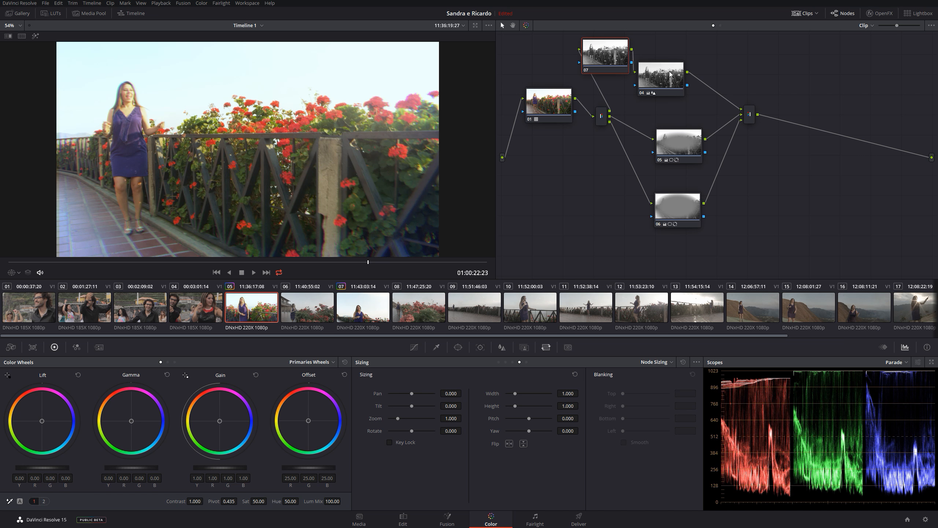
pyautogui.moveTo(671, 76); pyautogui.dragTo(721, 64)
pyautogui.moveTo(612, 53); pyautogui.dragTo(658, 64)
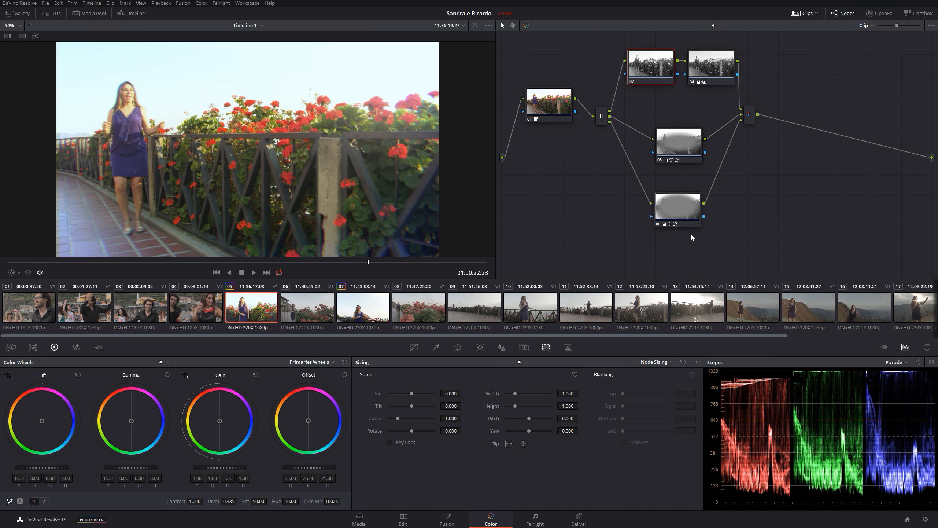
# - Compare the two nodes on the node 04 branch and move the combiner node farther away from node 04
pyautogui.click(713, 61)
pyautogui.click(641, 72)
pyautogui.click(713, 76)
pyautogui.click(659, 70)
pyautogui.moveTo(750, 119); pyautogui.dragTo(772, 112)
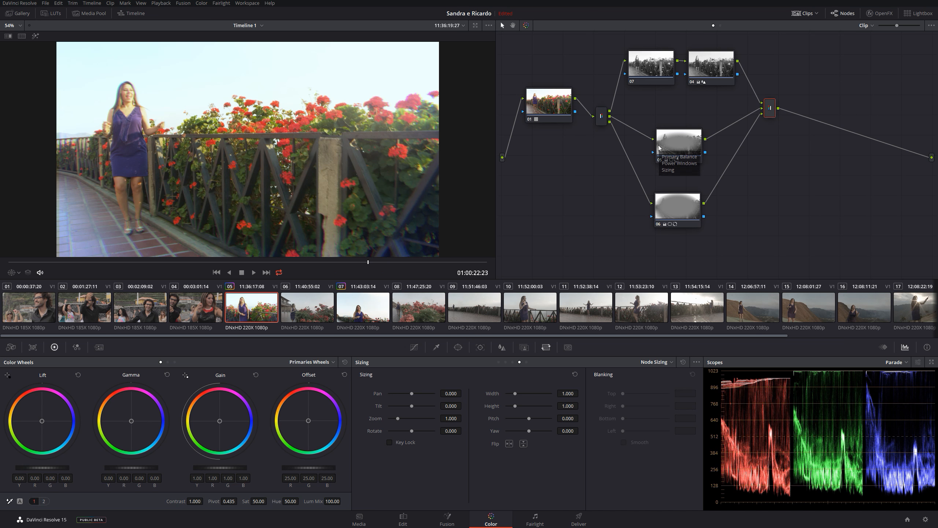